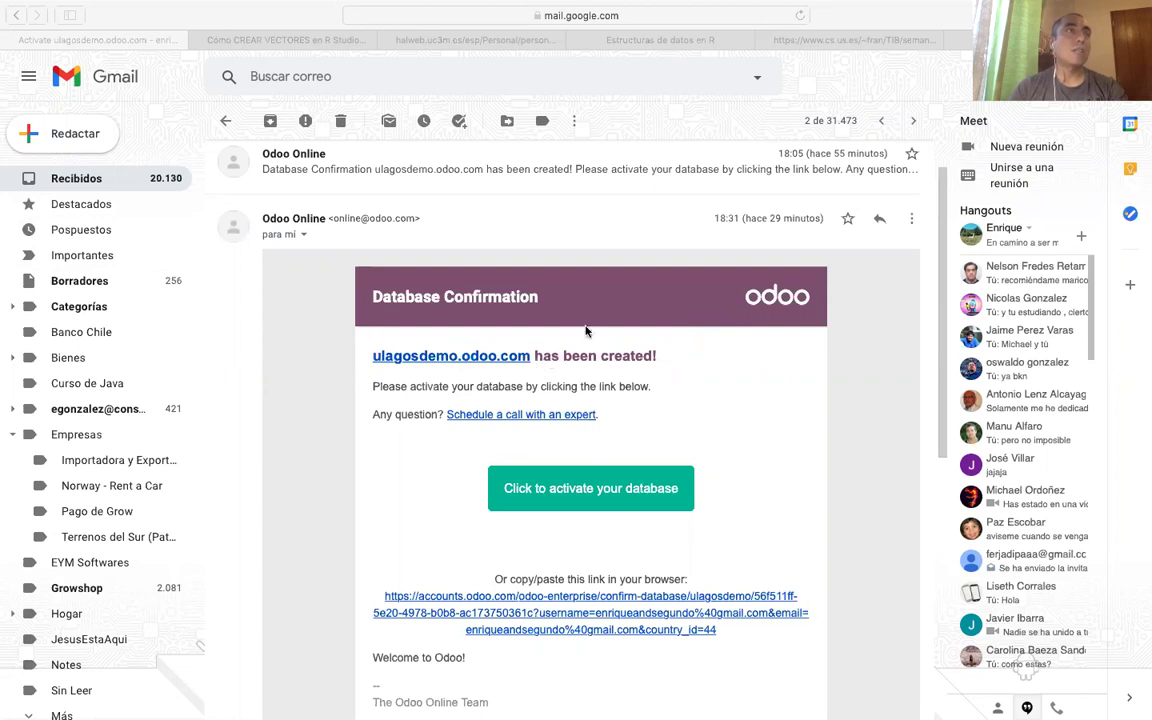
Bring the browser showing the Odoo Database Confirmation email for ulagosdemo.odoo.com into focus.
{"action": "left_click", "coordinate": [533, 497]}
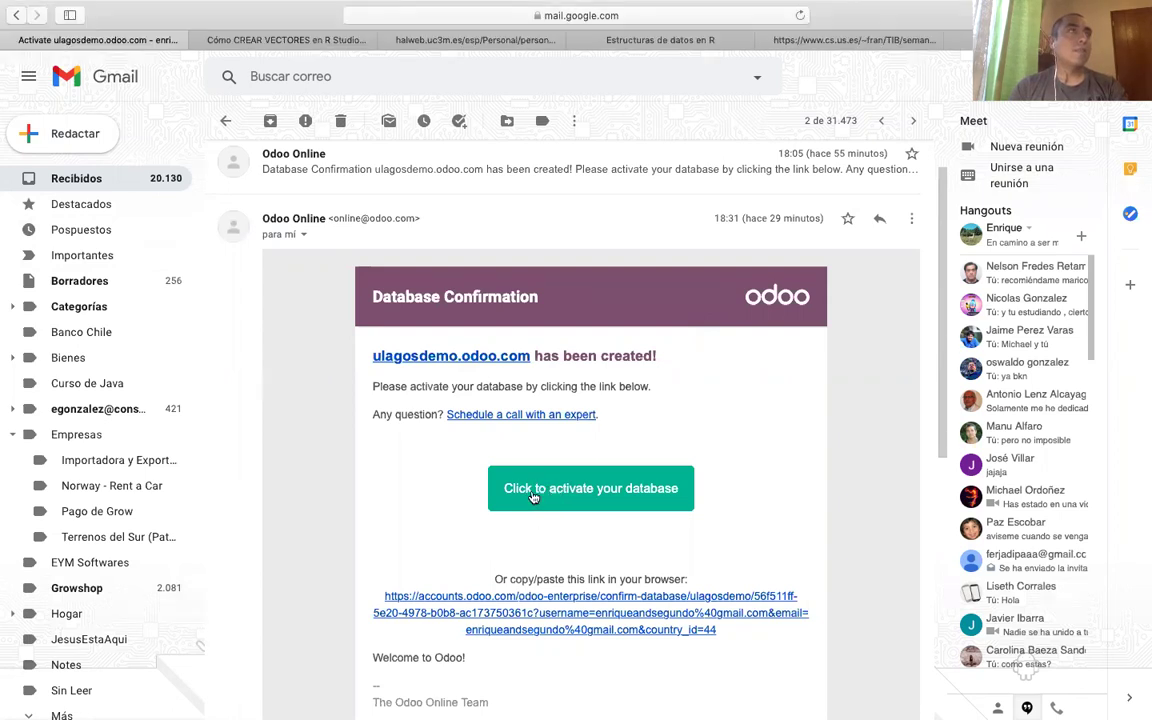
Activate the ulagosdemo database from the email link and go to Ir a mis bases de datos.
{"action": "left_click", "coordinate": [533, 497]}
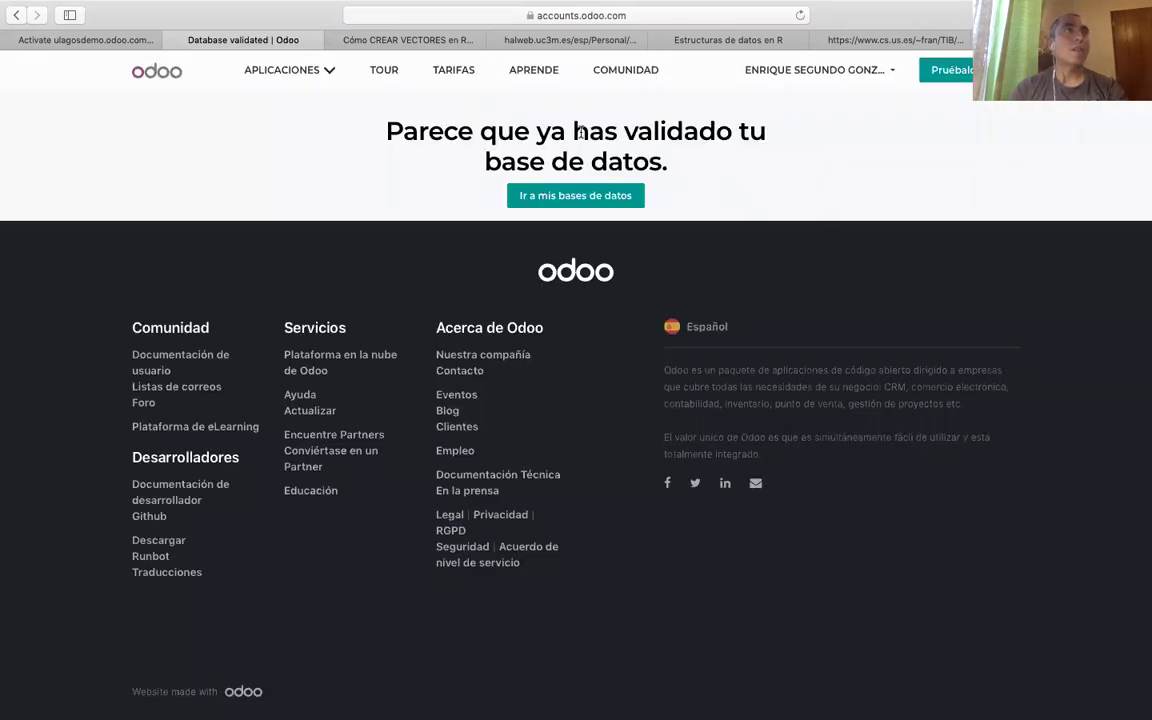
{"action": "left_click", "coordinate": [621, 204]}
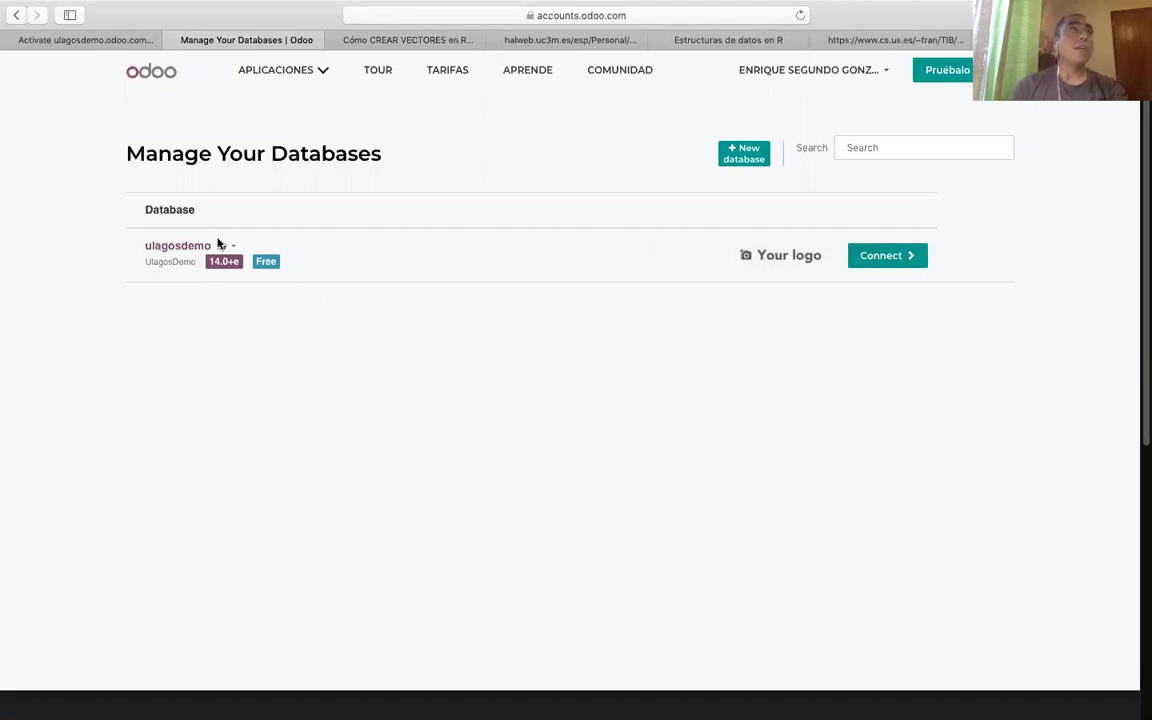
Connect to ulagosdemo and try signing in with the account email and password.
{"action": "left_click", "coordinate": [889, 257]}
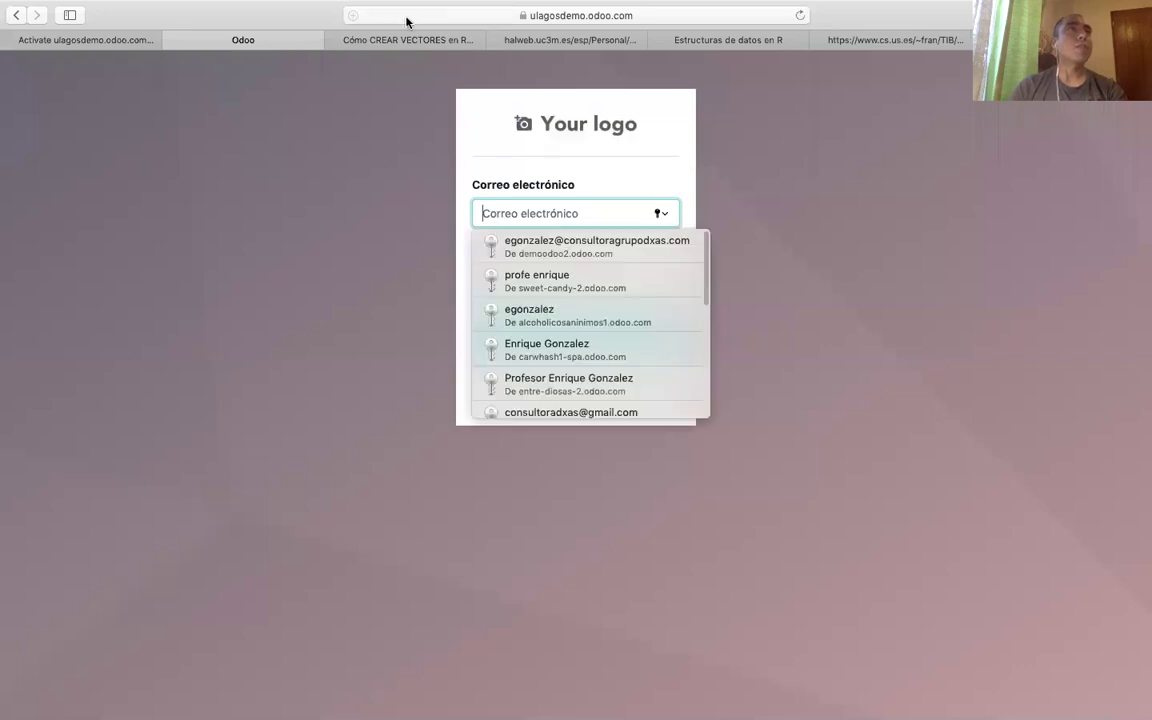
{"action": "left_click", "coordinate": [405, 14]}
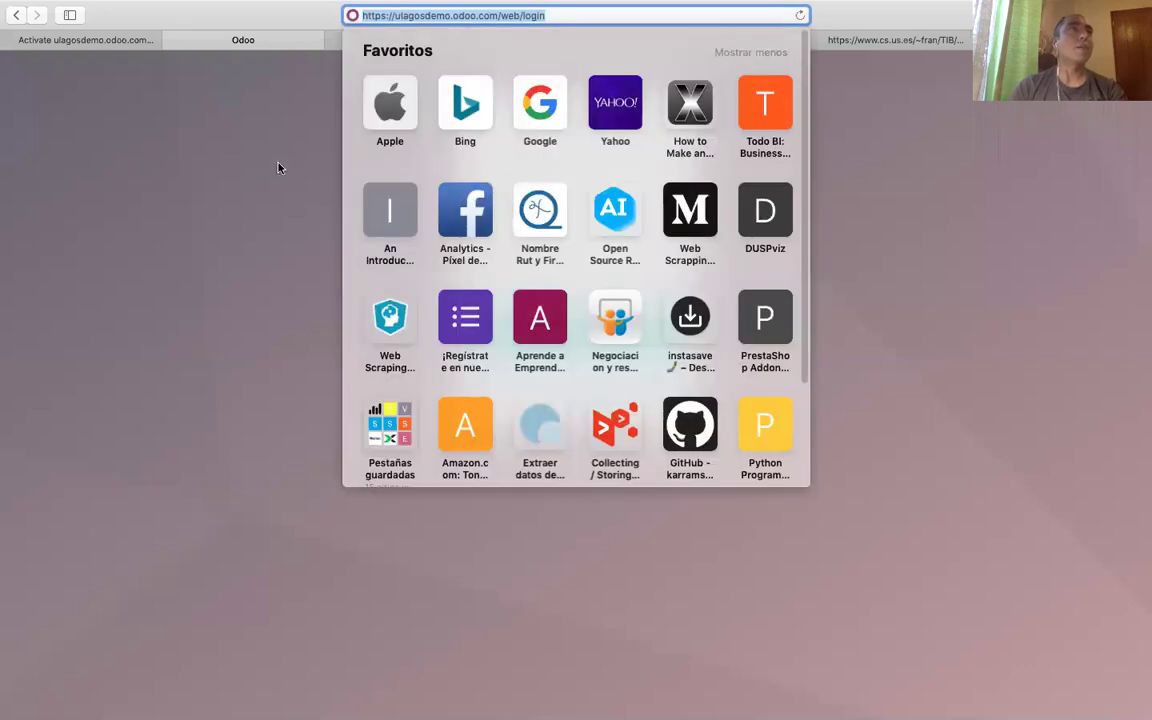
{"action": "left_click", "coordinate": [520, 213]}
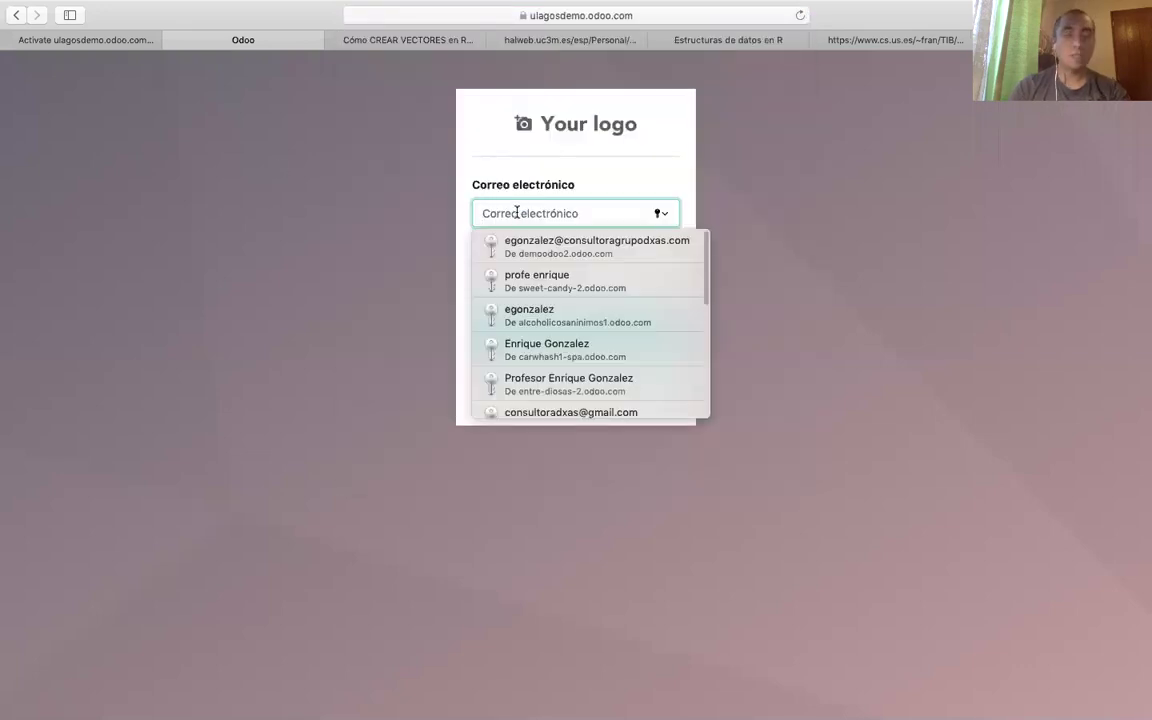
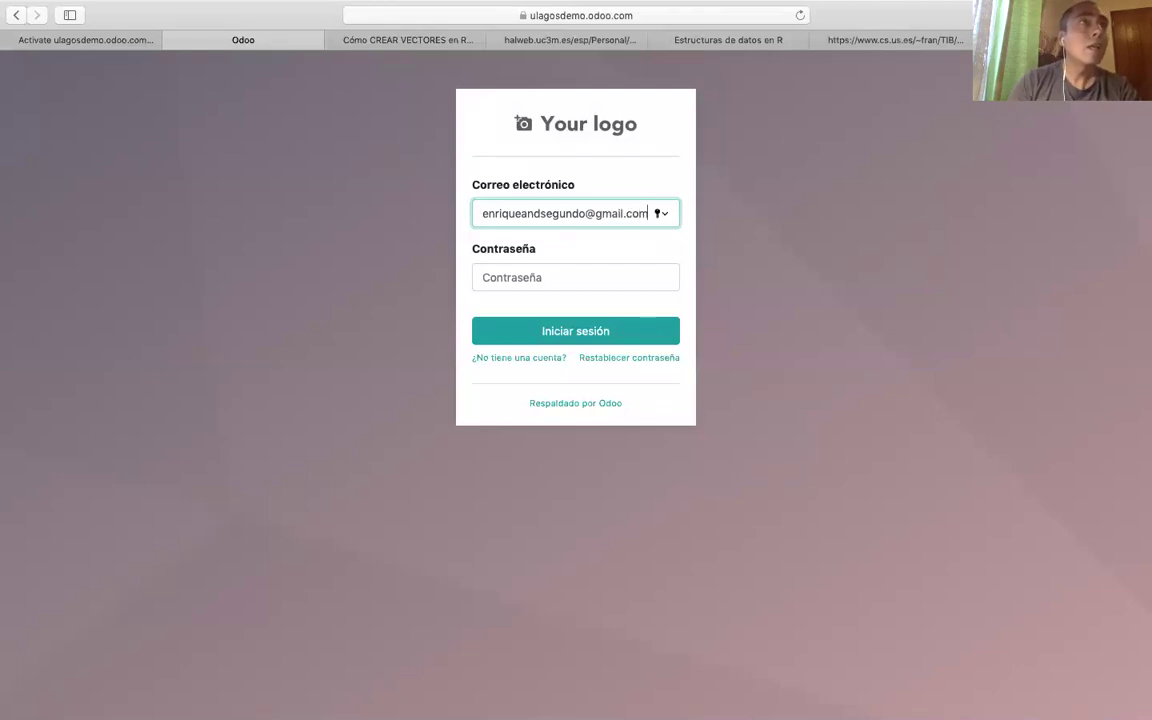
{"action": "left_click", "coordinate": [523, 274]}
{"action": "type", "text": "•••••••"}
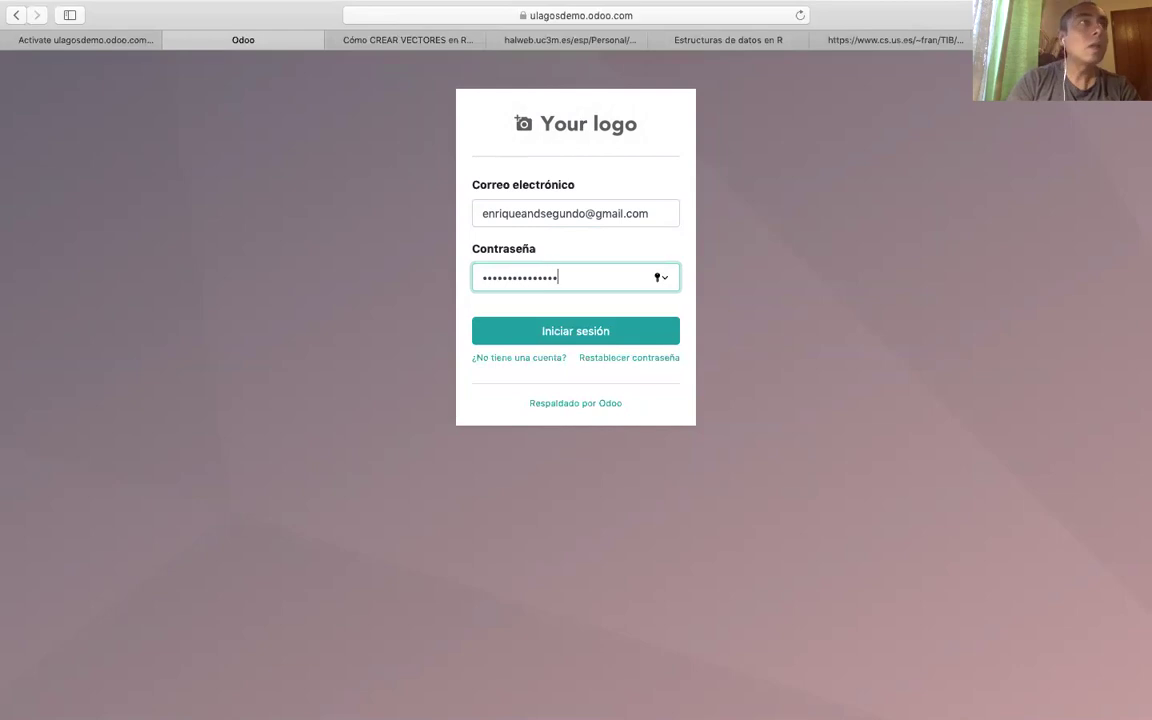
{"action": "key", "text": "Return"}
{"action": "left_click", "coordinate": [623, 134]}
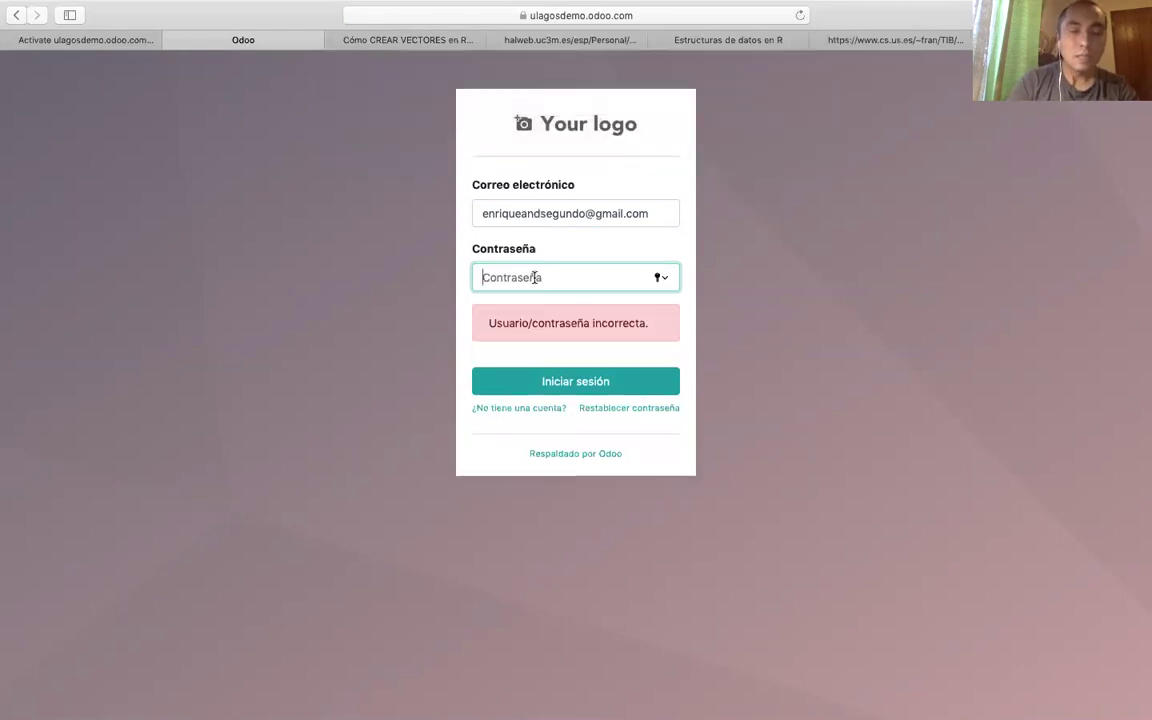
Retype the password, resubmit the login and decline Safari's save-password prompt.
{"action": "type", "text": "••"}
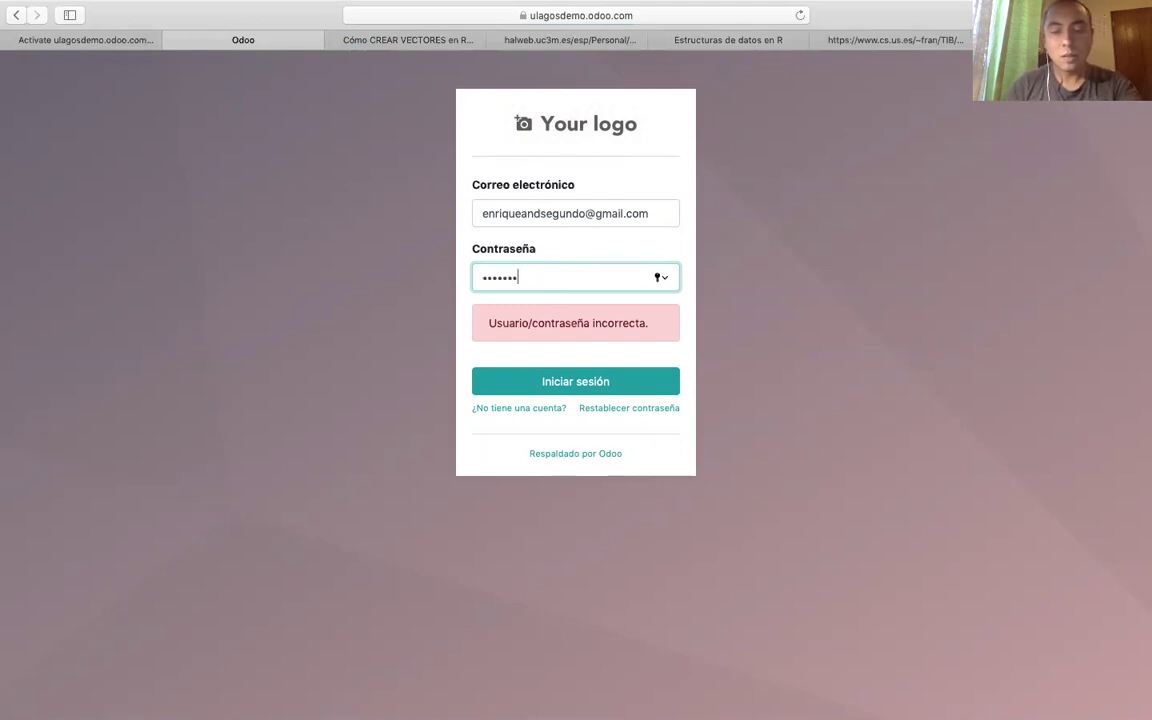
{"action": "left_click", "coordinate": [572, 386]}
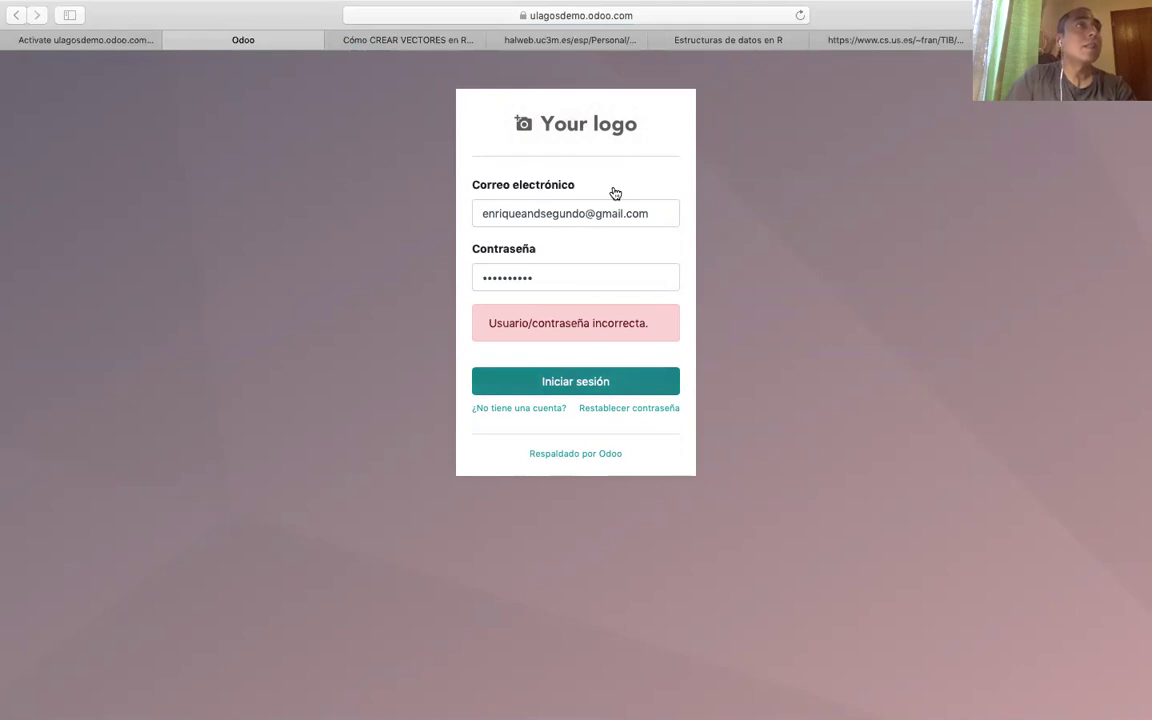
{"action": "left_click", "coordinate": [628, 141]}
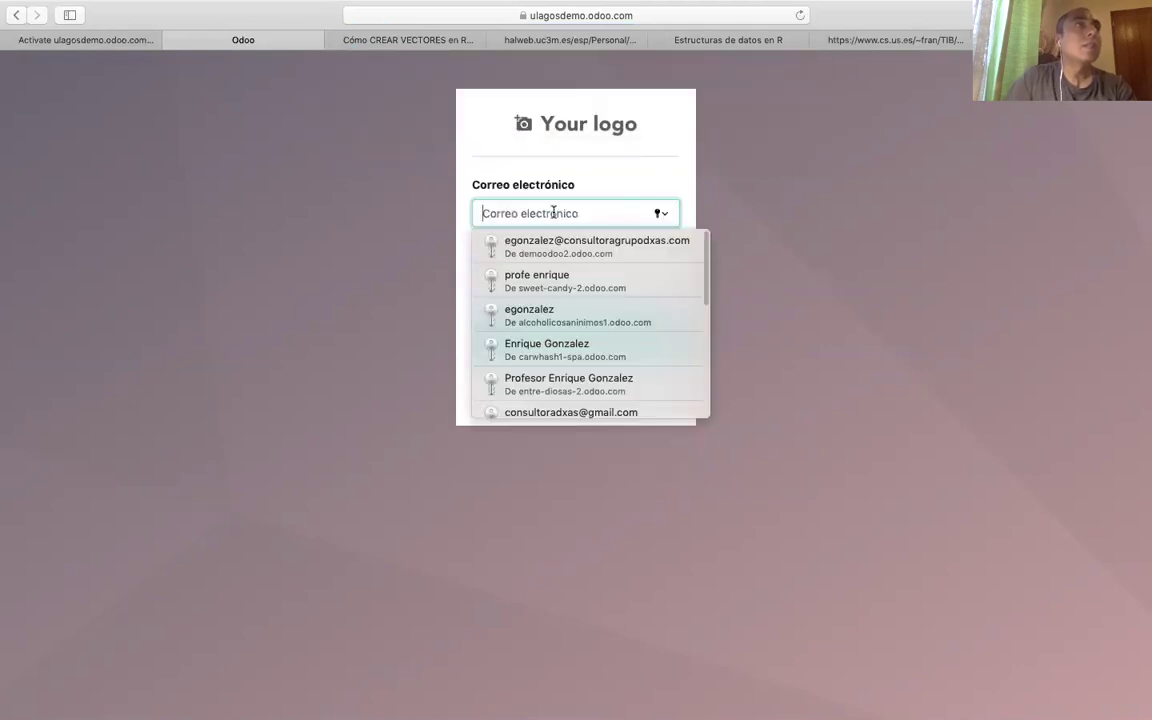
{"action": "left_click", "coordinate": [597, 180]}
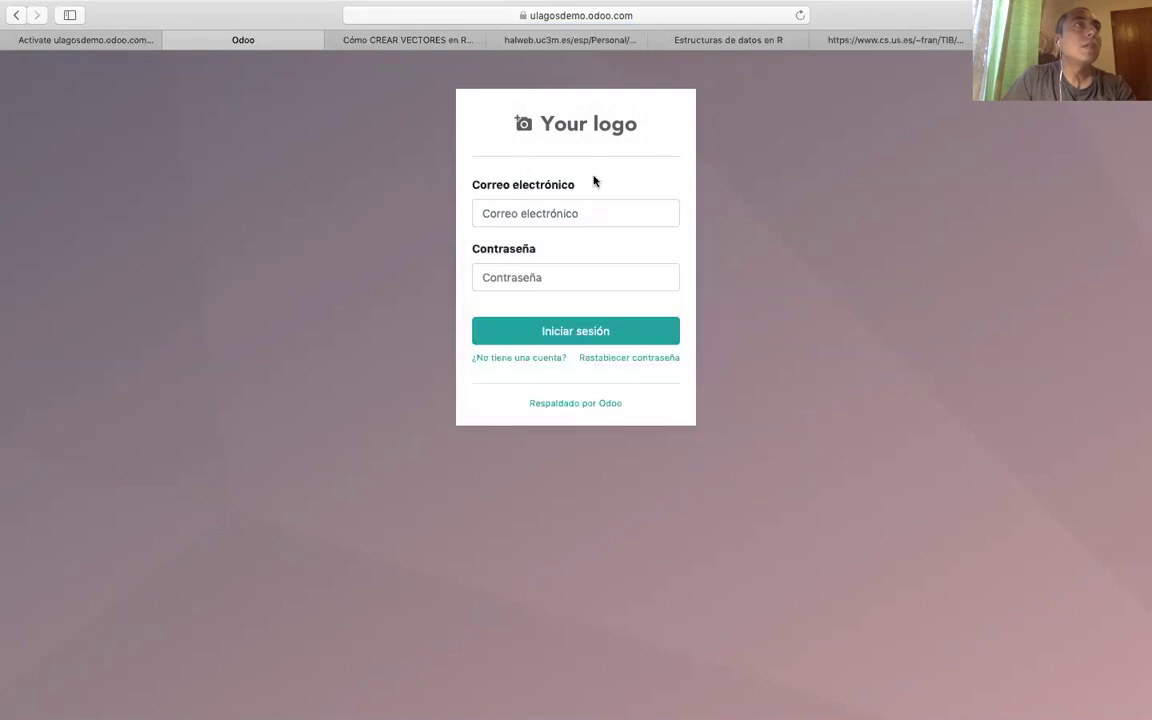
Re-enter the account's Gmail address in the email field, correcting the typos.
{"action": "left_click", "coordinate": [528, 209]}
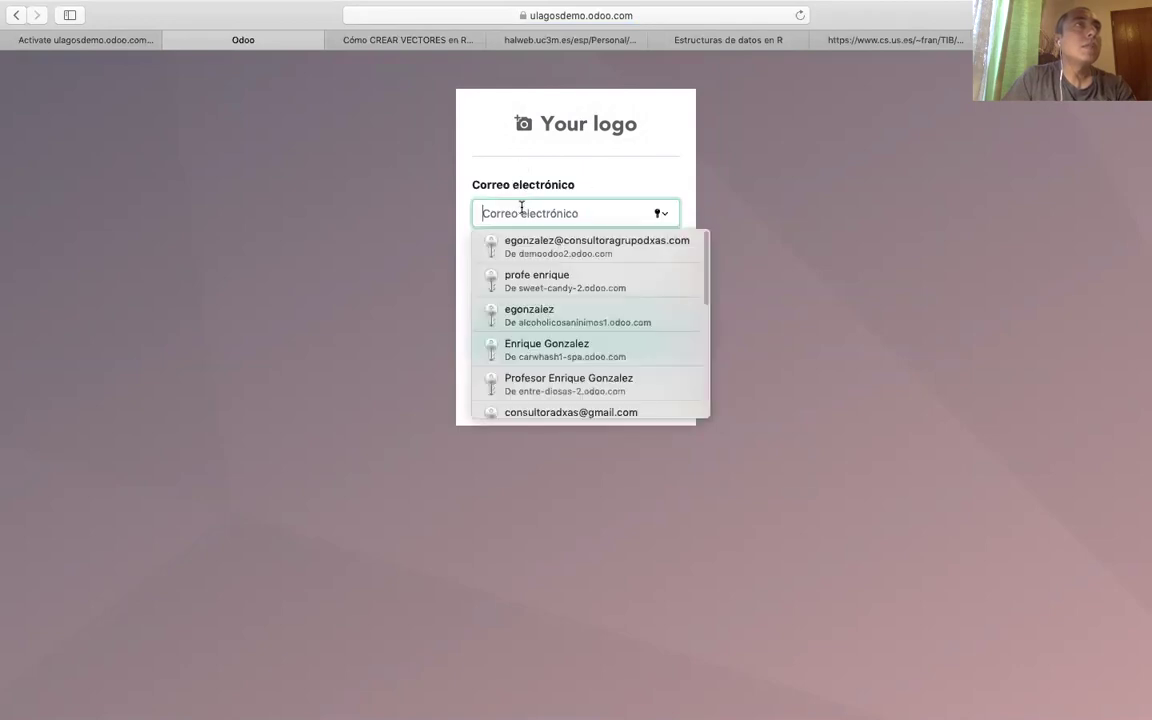
{"action": "left_click", "coordinate": [527, 205]}
{"action": "left_click", "coordinate": [527, 205]}
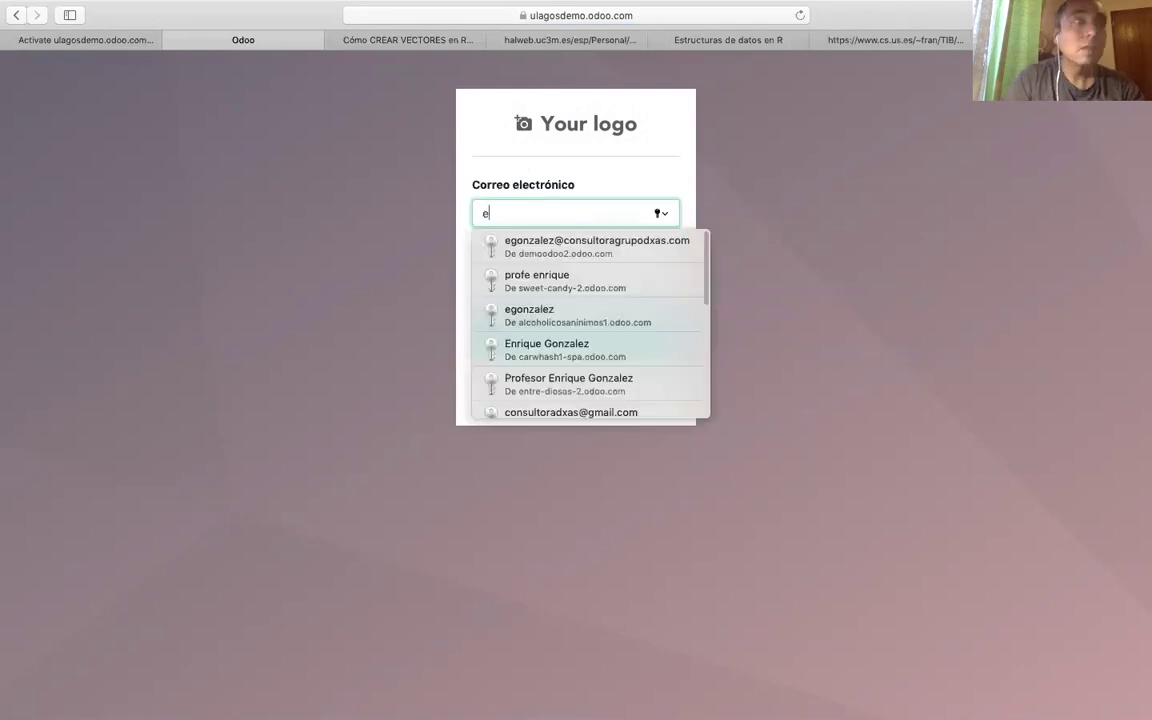
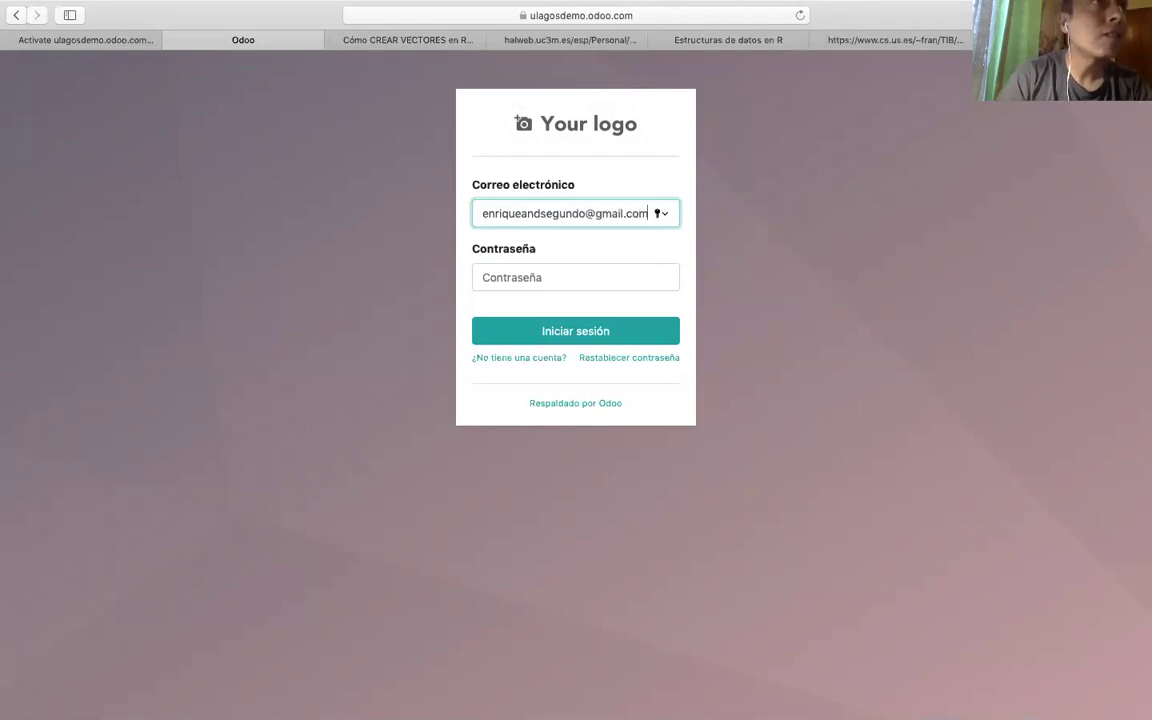
{"action": "key", "text": "Tab"}
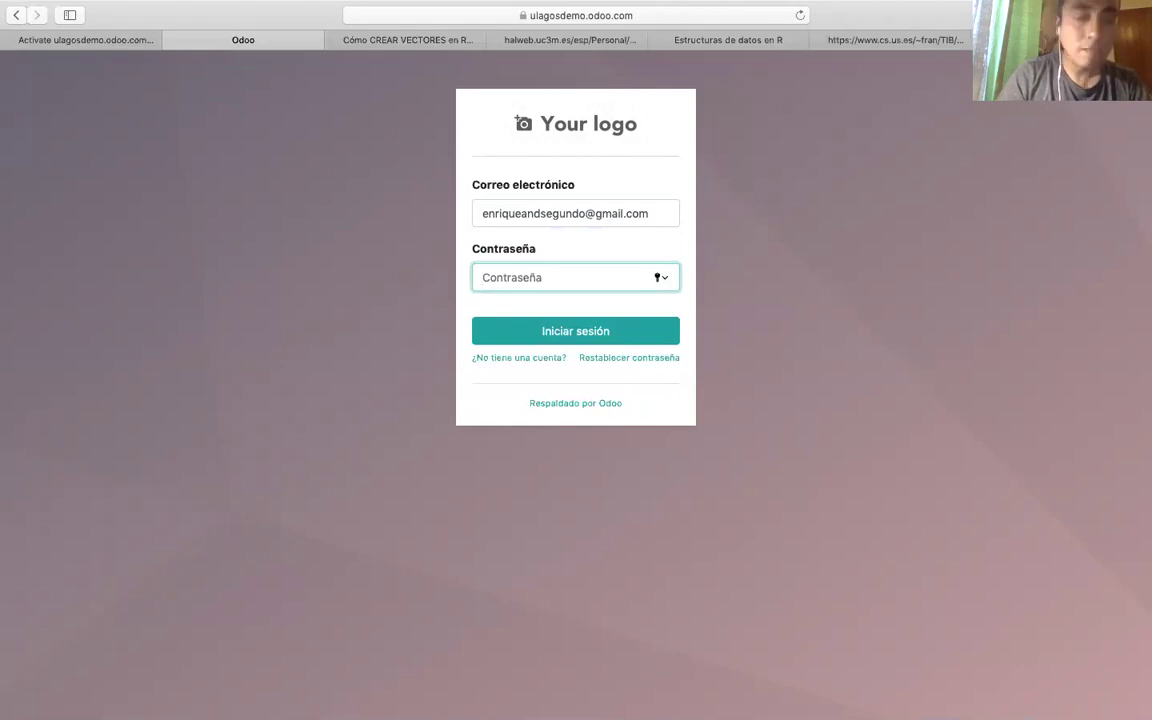
Enter the password and submit the sign-in twice, declining the save-password prompt.
{"action": "type", "text": "••••••"}
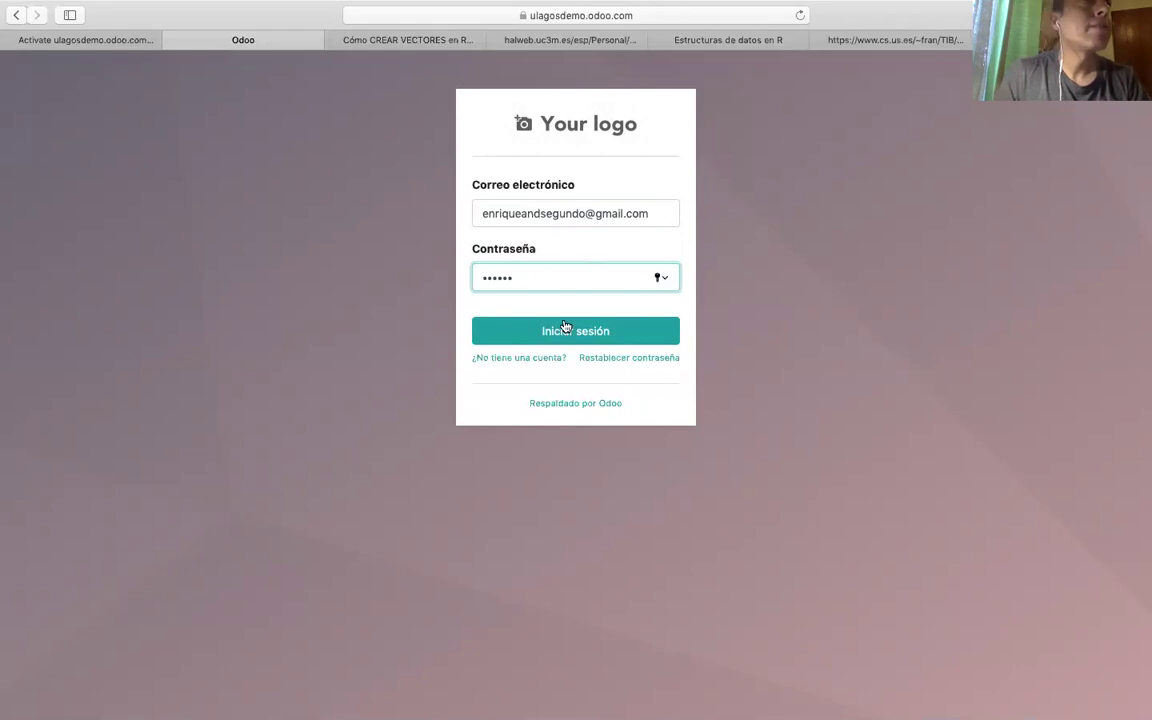
{"action": "left_click", "coordinate": [559, 336]}
{"action": "left_click", "coordinate": [628, 137]}
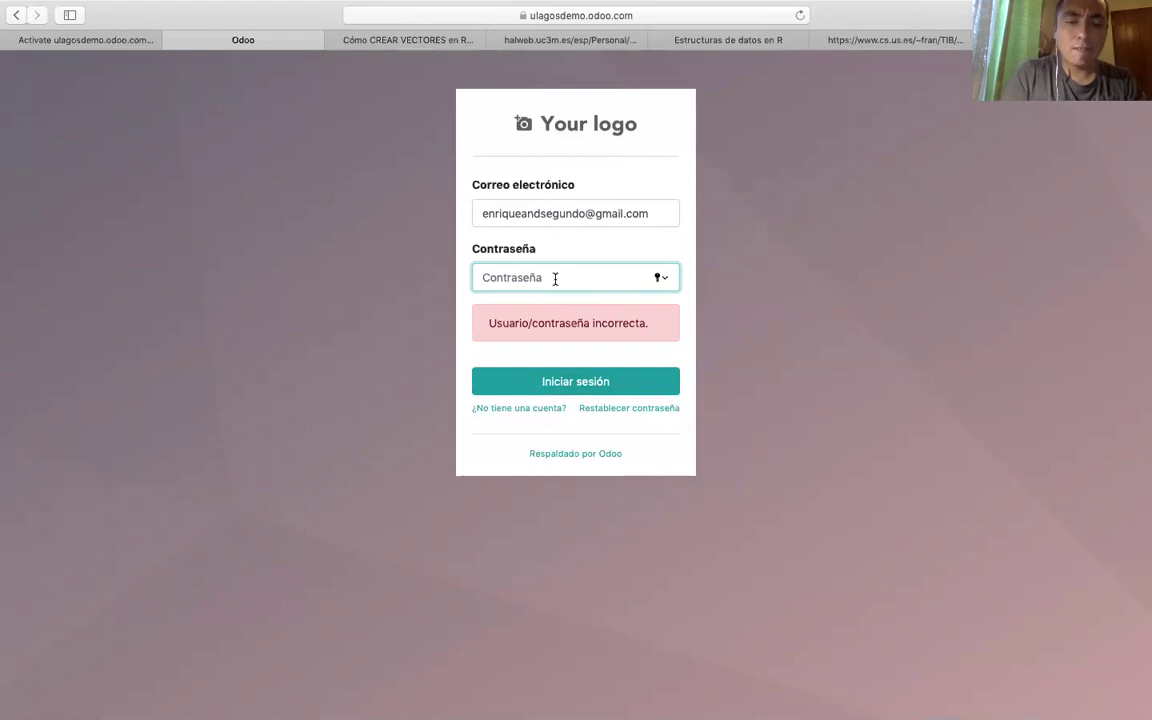
{"action": "type", "text": "••"}
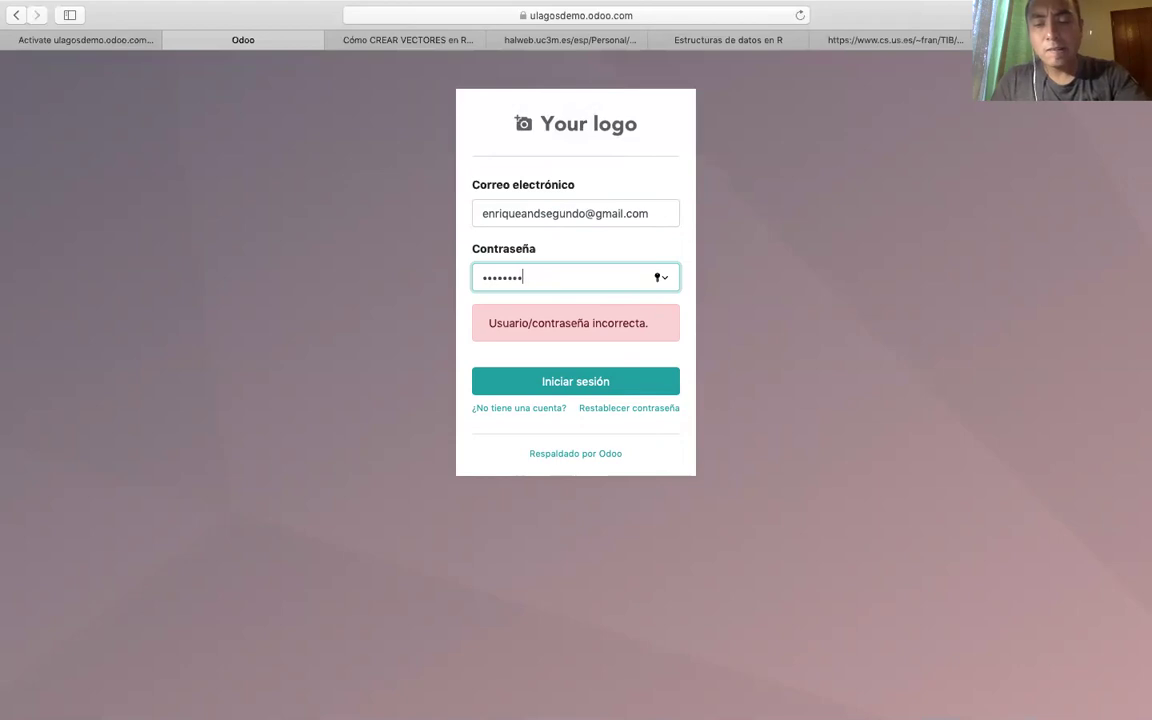
{"action": "left_click", "coordinate": [560, 381]}
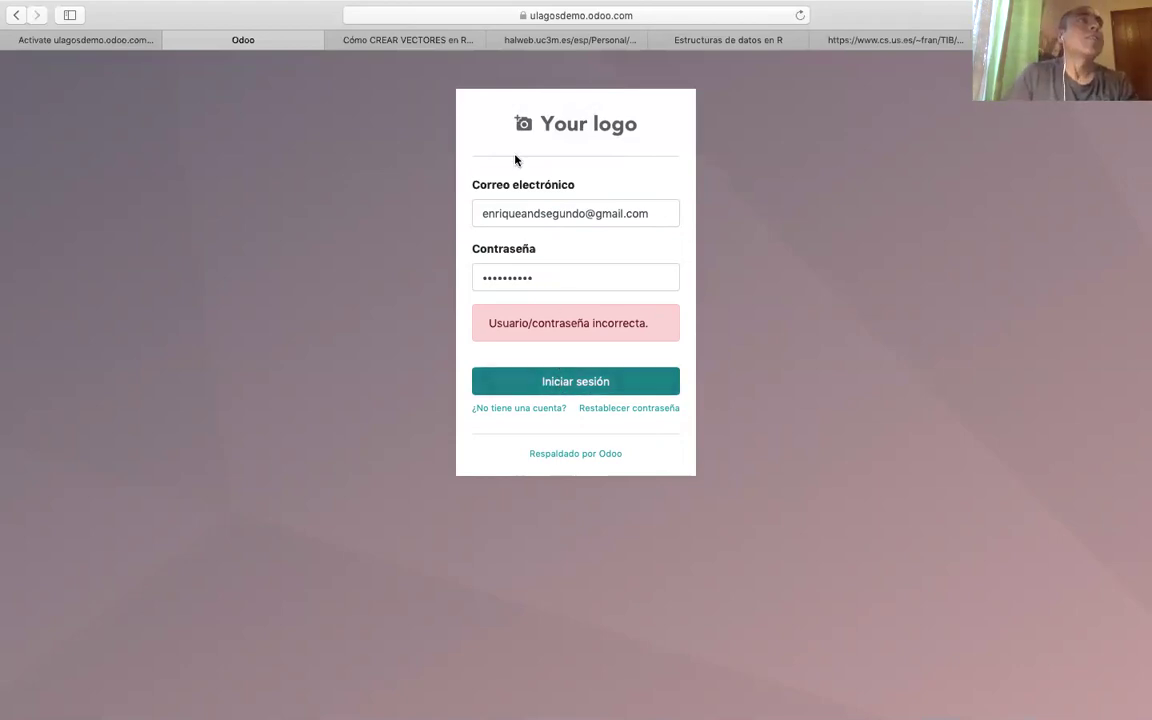
Decline Safari's save-password prompt and open the Aplicaciones catalogue of 78 apps.
{"action": "left_click", "coordinate": [630, 134]}
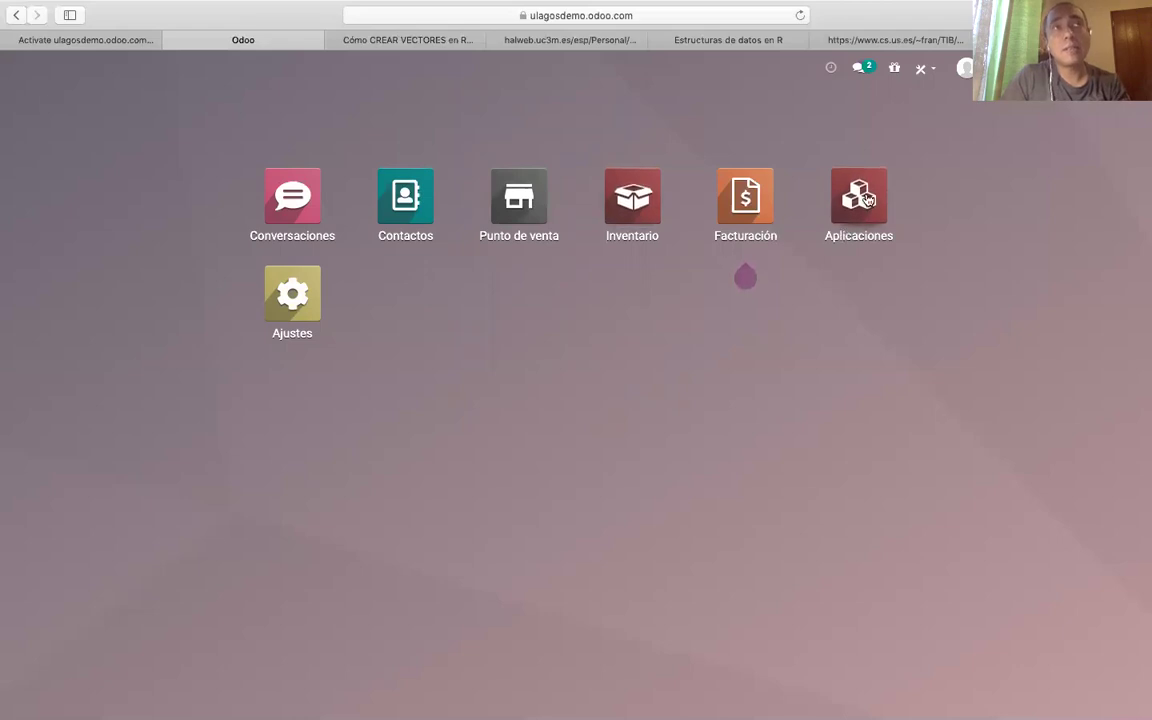
{"action": "left_click", "coordinate": [866, 206]}
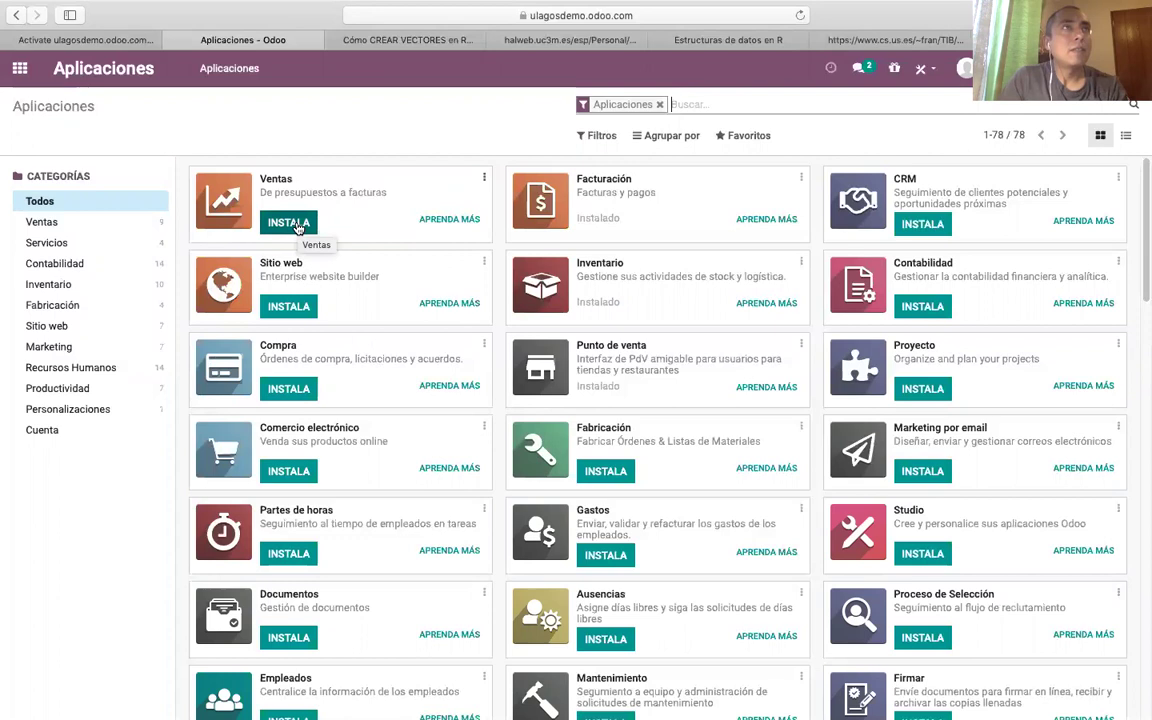
Install the Ventas app, confirming the extra-application dialog, and return to the home menu.
{"action": "left_click", "coordinate": [297, 228]}
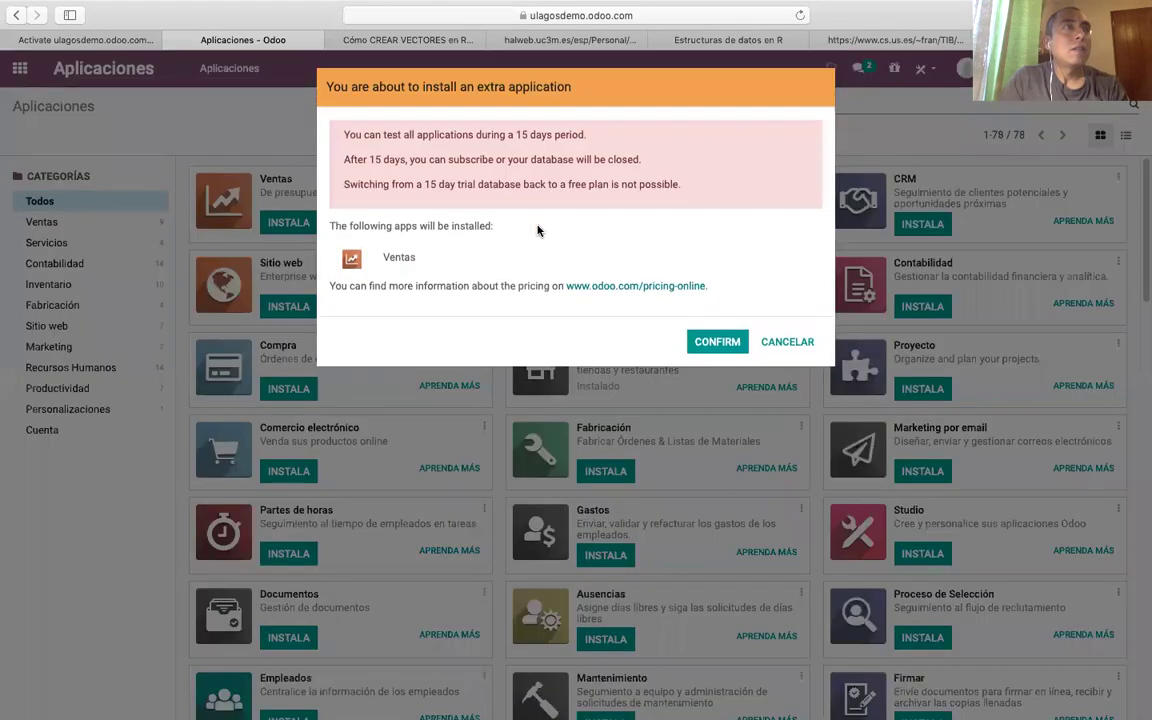
{"action": "left_click", "coordinate": [710, 342]}
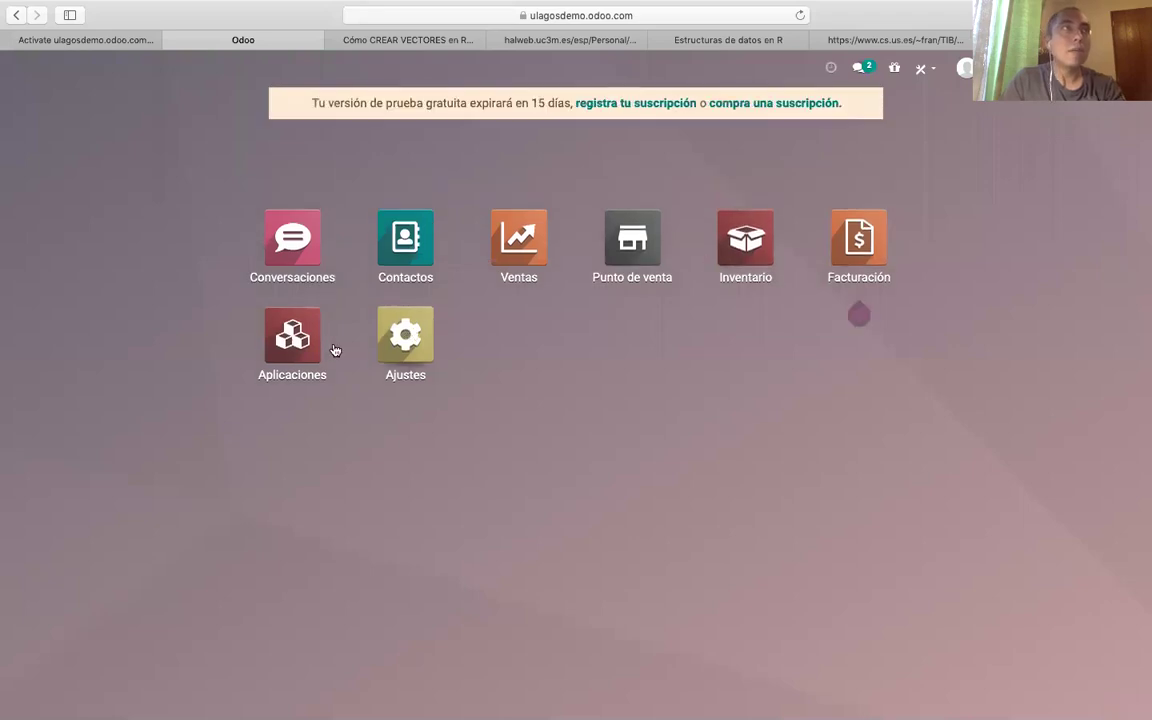
{"action": "left_click", "coordinate": [285, 322]}
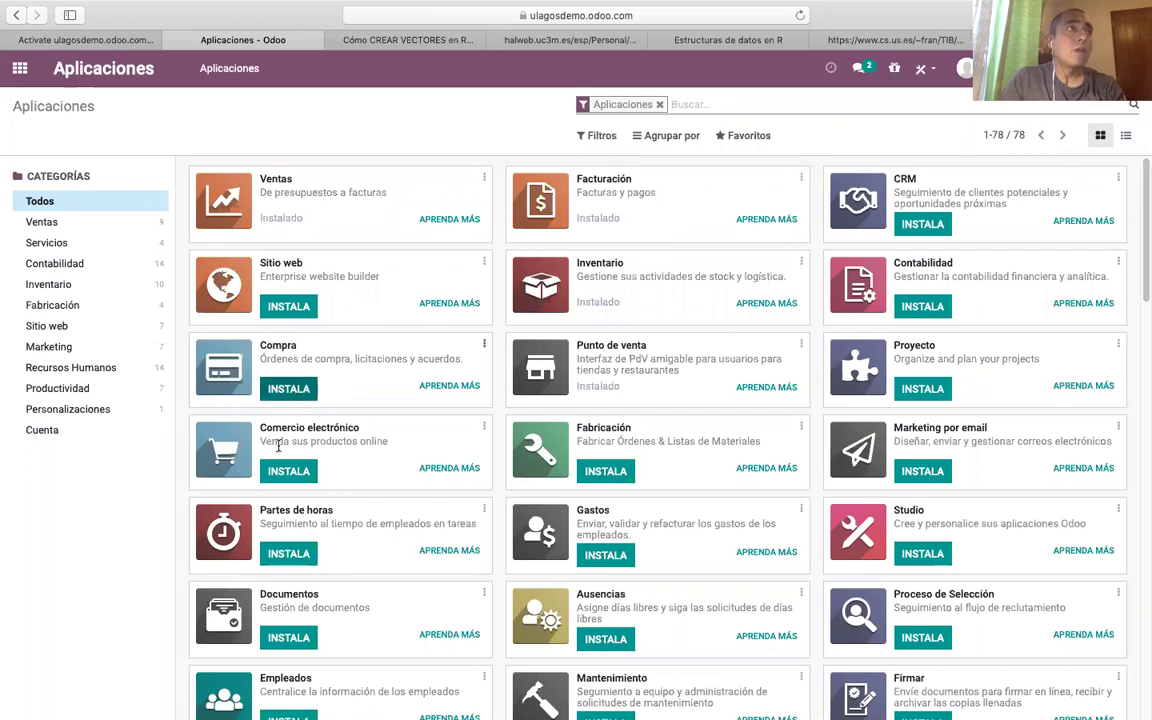
Install the Compra app and confirm the extra-application dialog.
{"action": "left_click", "coordinate": [284, 390]}
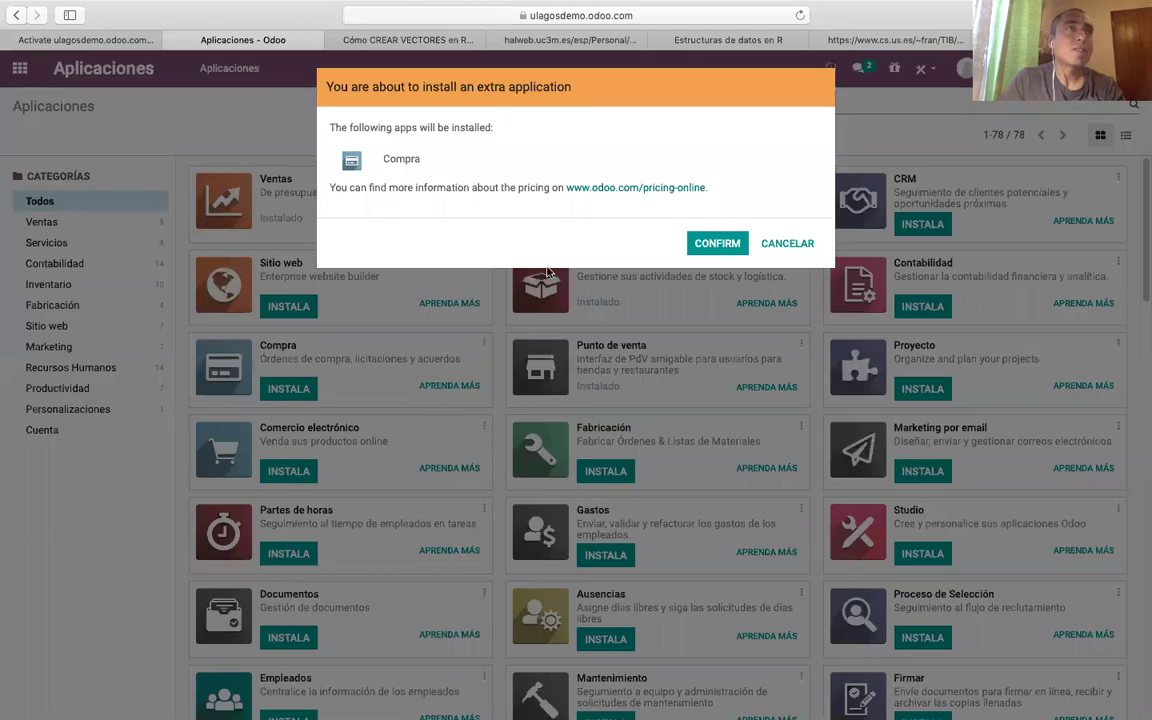
{"action": "left_click", "coordinate": [707, 244]}
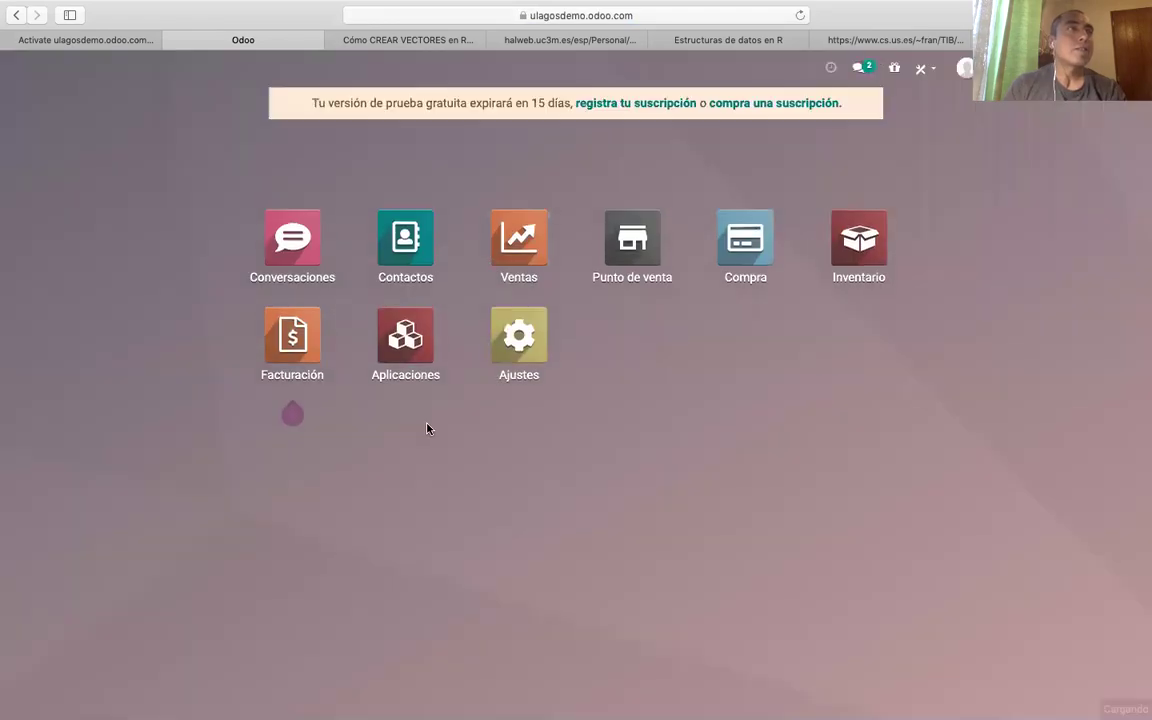
Reopen the Aplicaciones catalogue and scroll down the app list.
{"action": "left_click", "coordinate": [422, 350]}
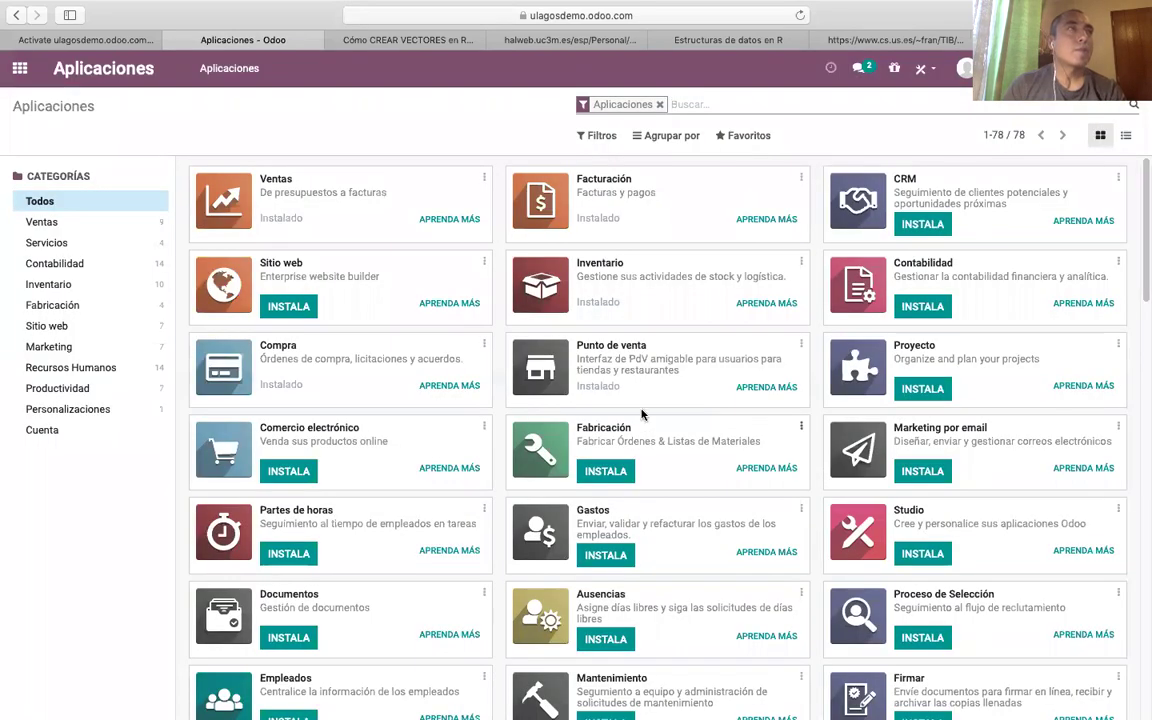
{"action": "scroll", "coordinate": [420, 468], "scroll_direction": "down", "scroll_amount": 1}
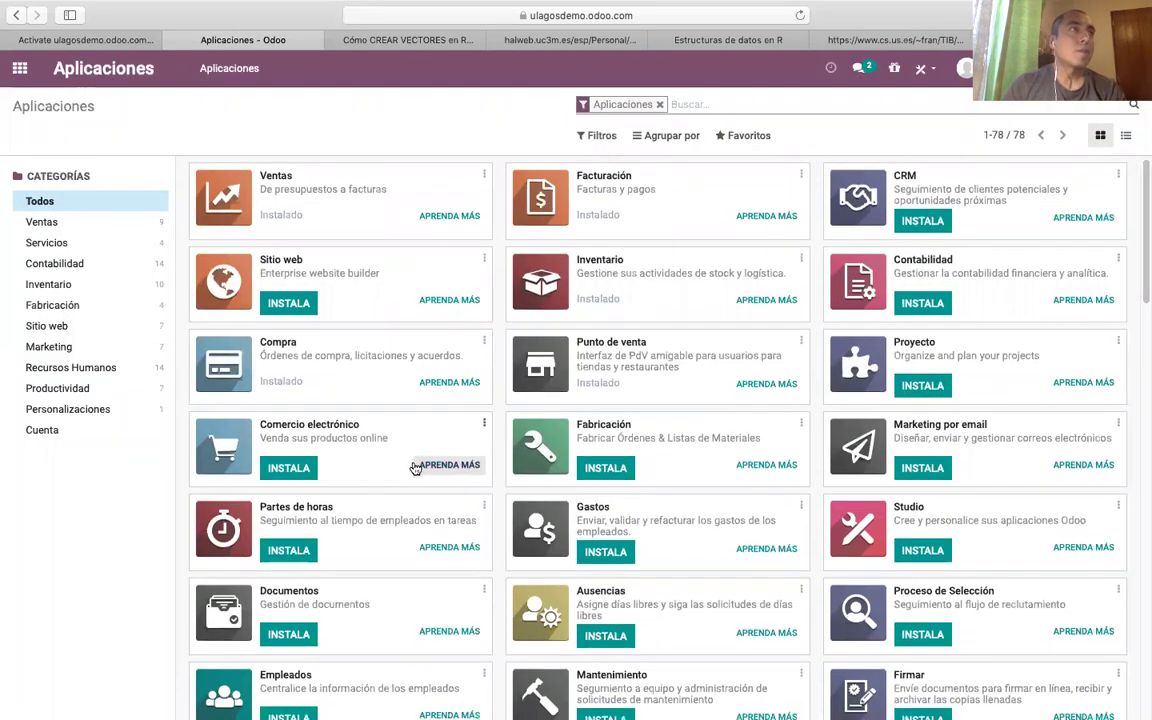
Install Comercio electrónico together with Sitio web, confirming the dialog.
{"action": "scroll", "coordinate": [420, 478], "scroll_direction": "down", "scroll_amount": 1}
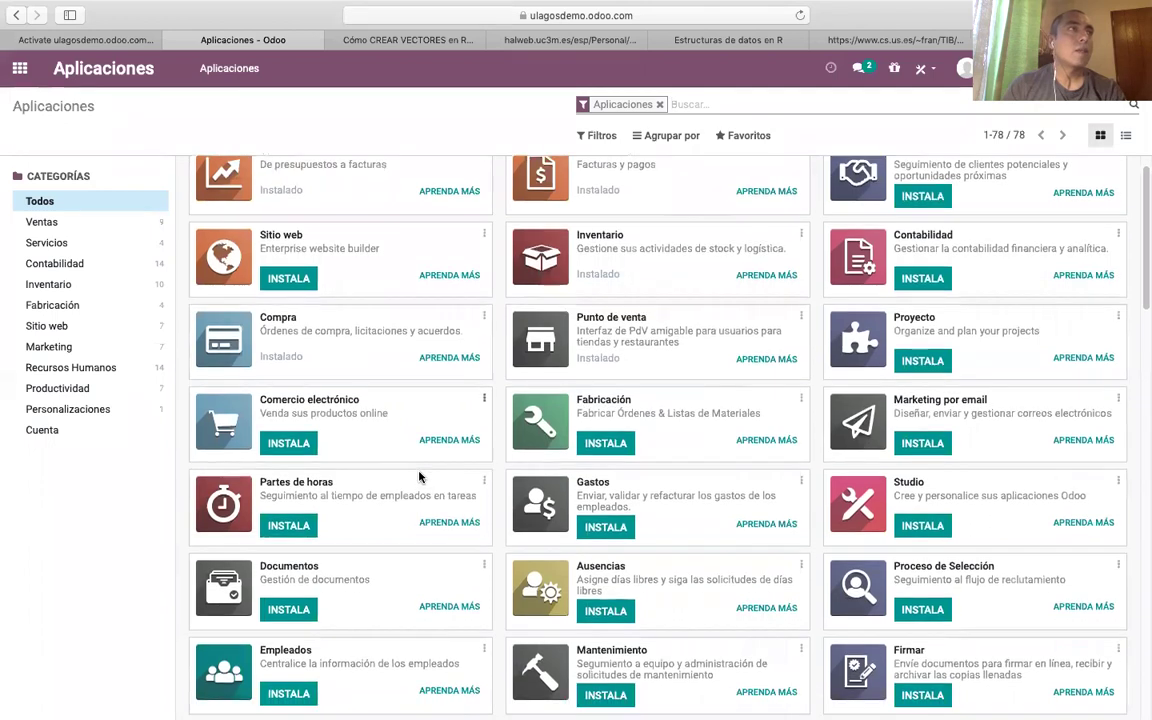
{"action": "left_click", "coordinate": [292, 443]}
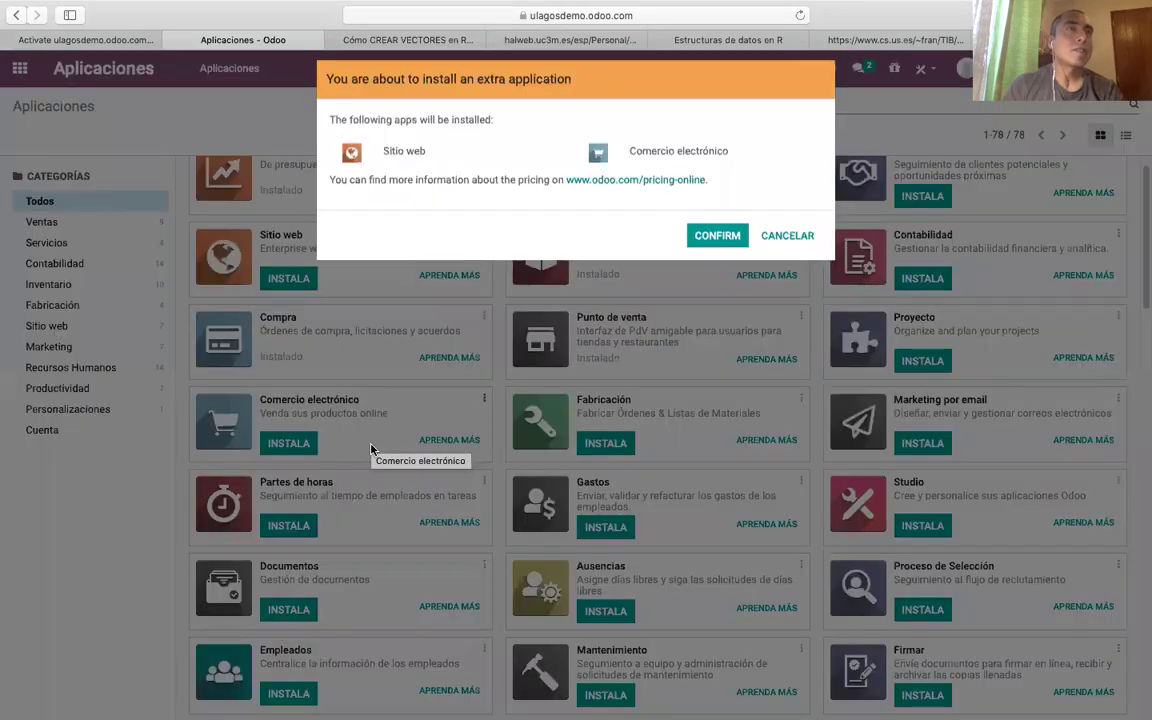
{"action": "left_click", "coordinate": [710, 243]}
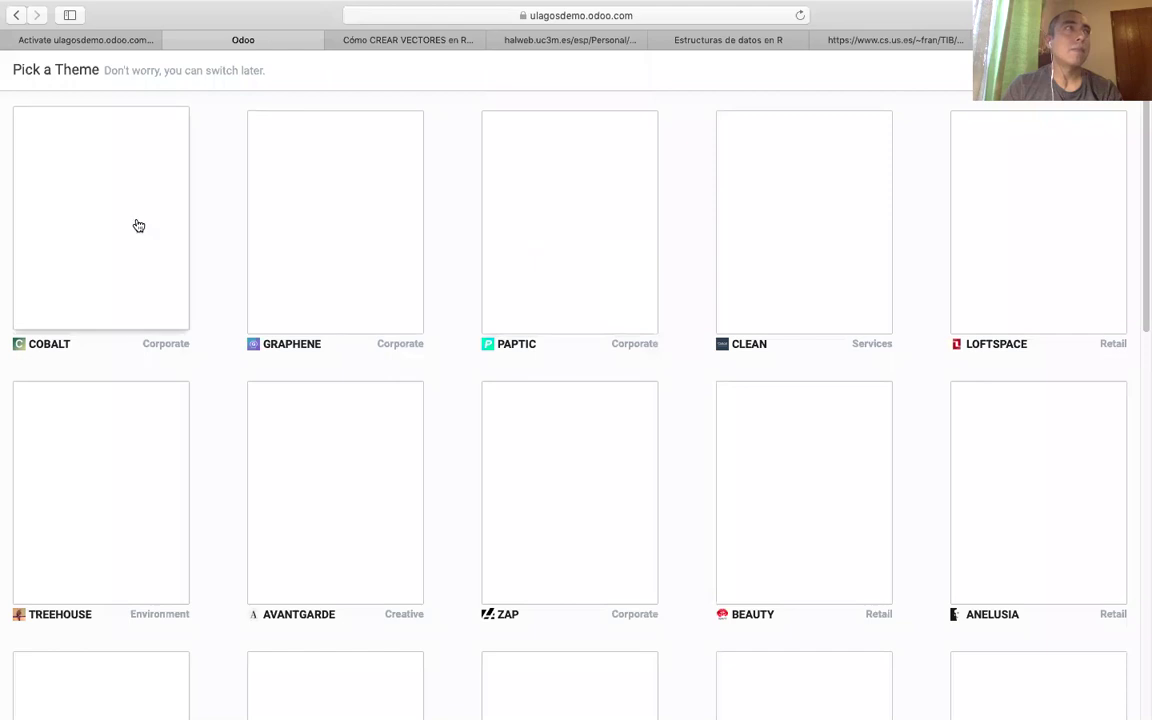
Scroll the theme gallery and apply the ANELUSIA theme to the website.
{"action": "scroll", "coordinate": [796, 265], "scroll_direction": "down", "scroll_amount": 3}
{"action": "scroll", "coordinate": [796, 265], "scroll_direction": "down", "scroll_amount": 3}
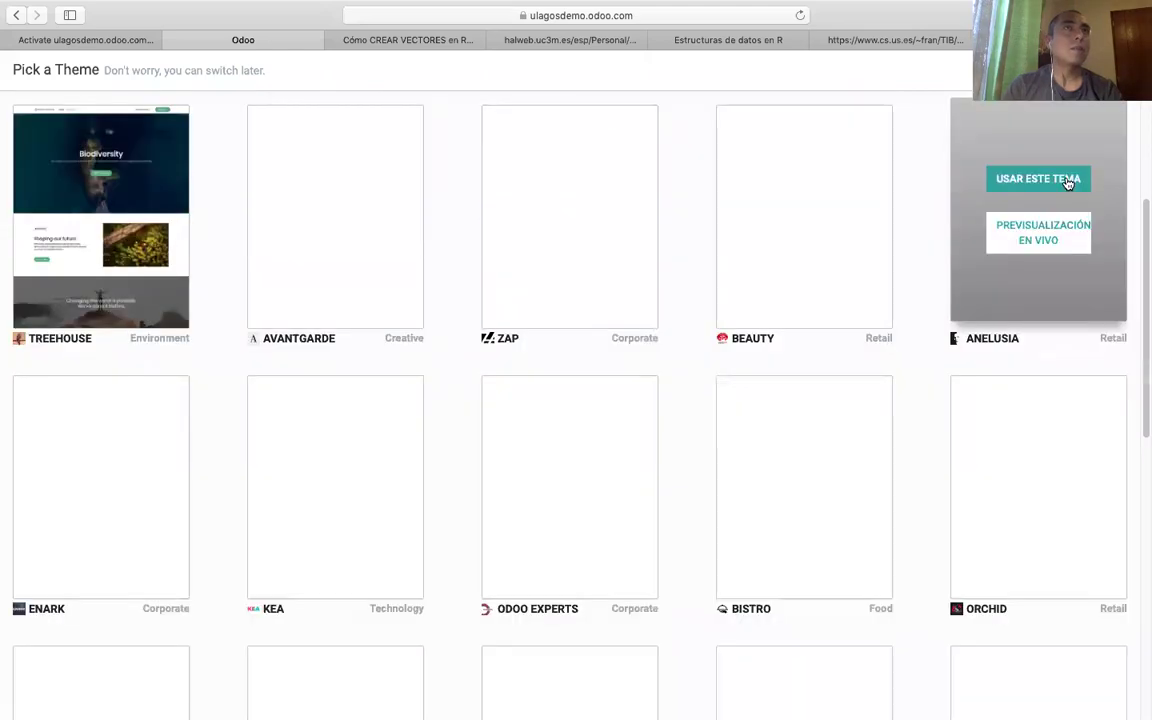
{"action": "left_click", "coordinate": [1062, 180]}
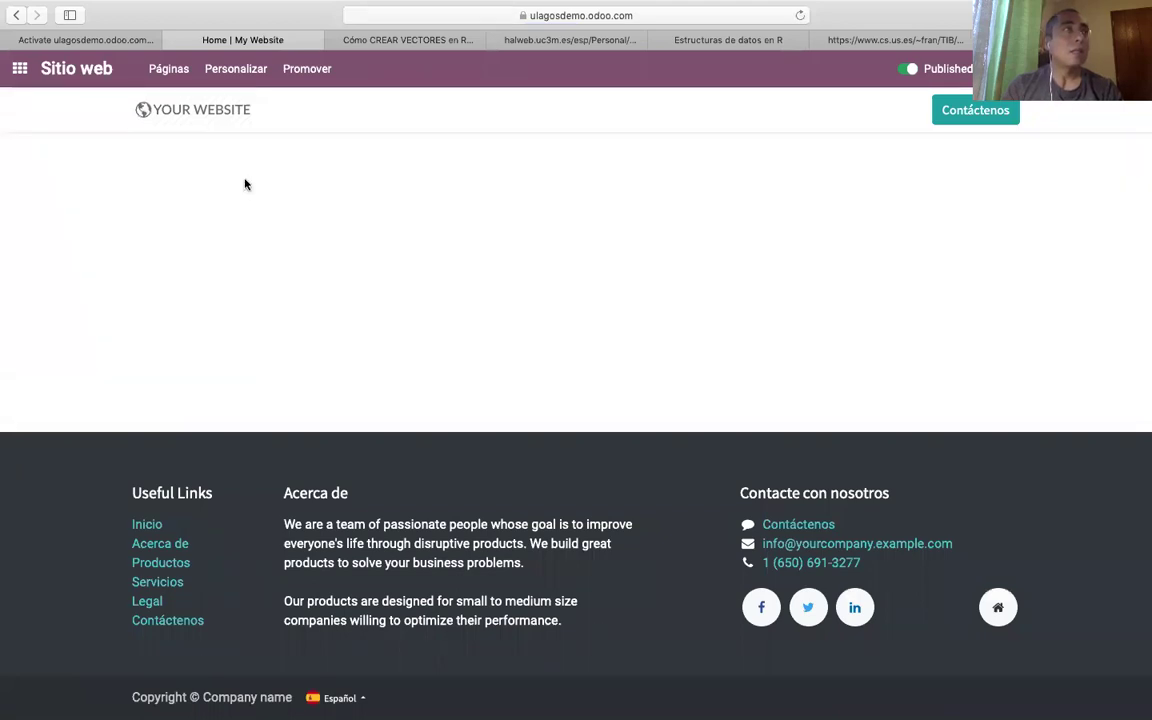
Go back to the home menu and open Aplicaciones, dismissing the client error with ACEPTAR.
{"action": "left_click", "coordinate": [21, 73]}
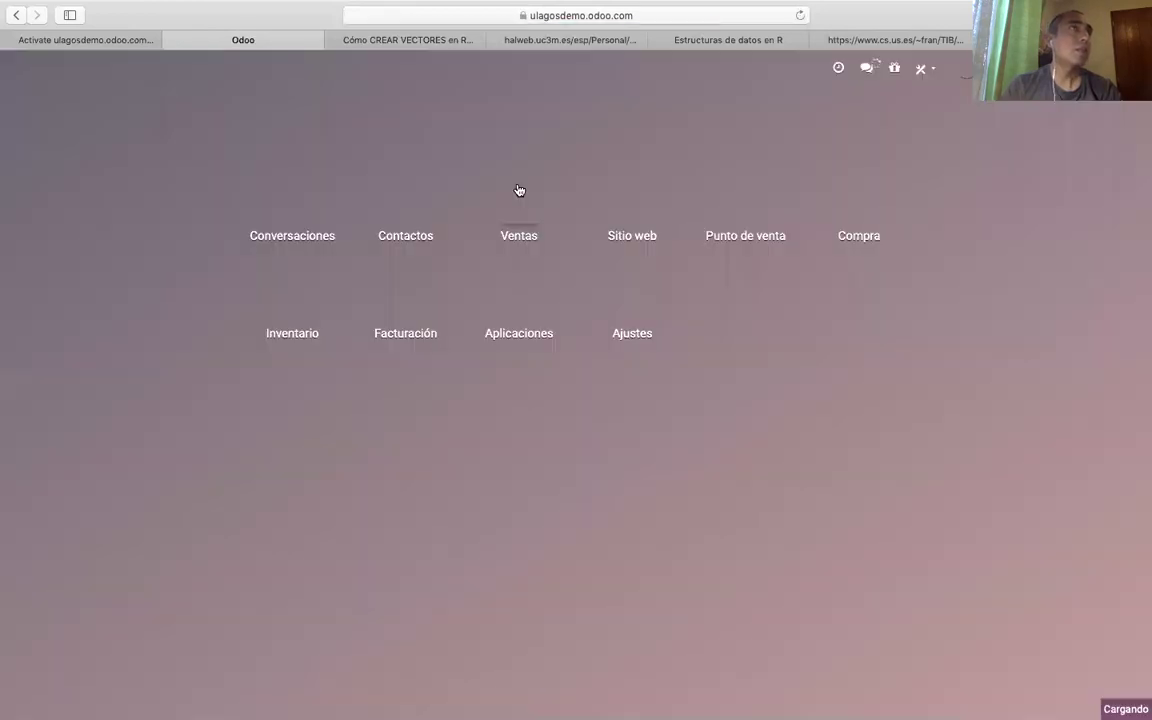
{"action": "left_click", "coordinate": [517, 340]}
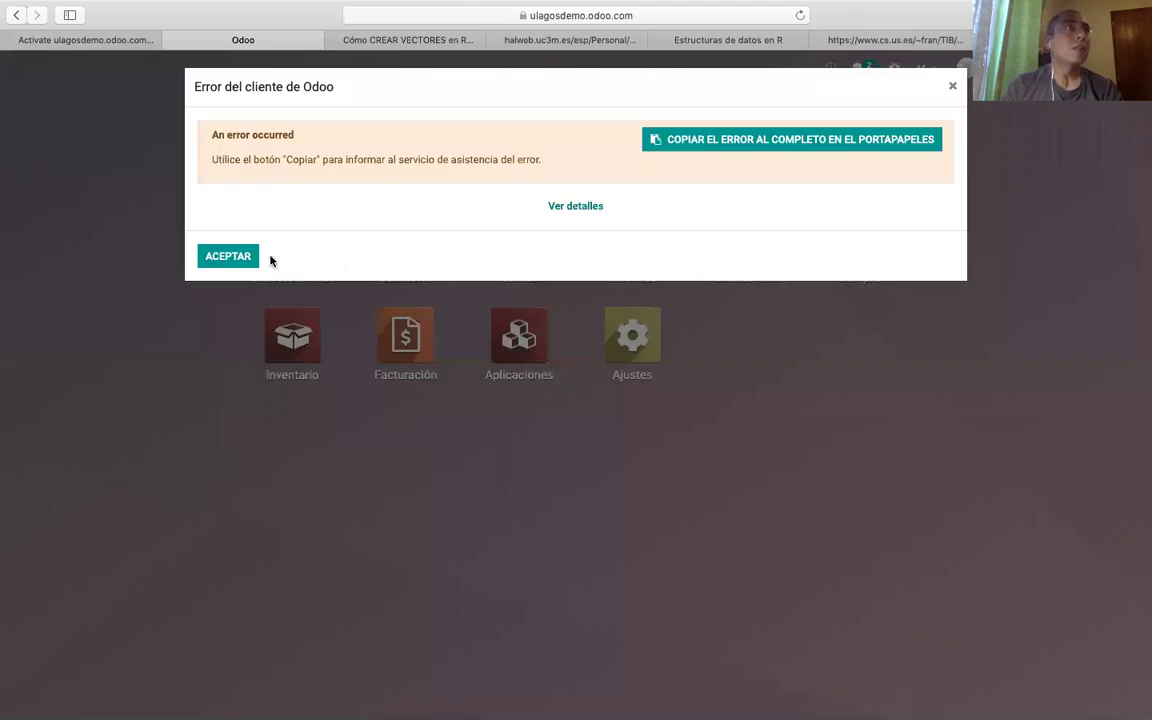
{"action": "left_click", "coordinate": [242, 260]}
{"action": "left_click", "coordinate": [519, 340]}
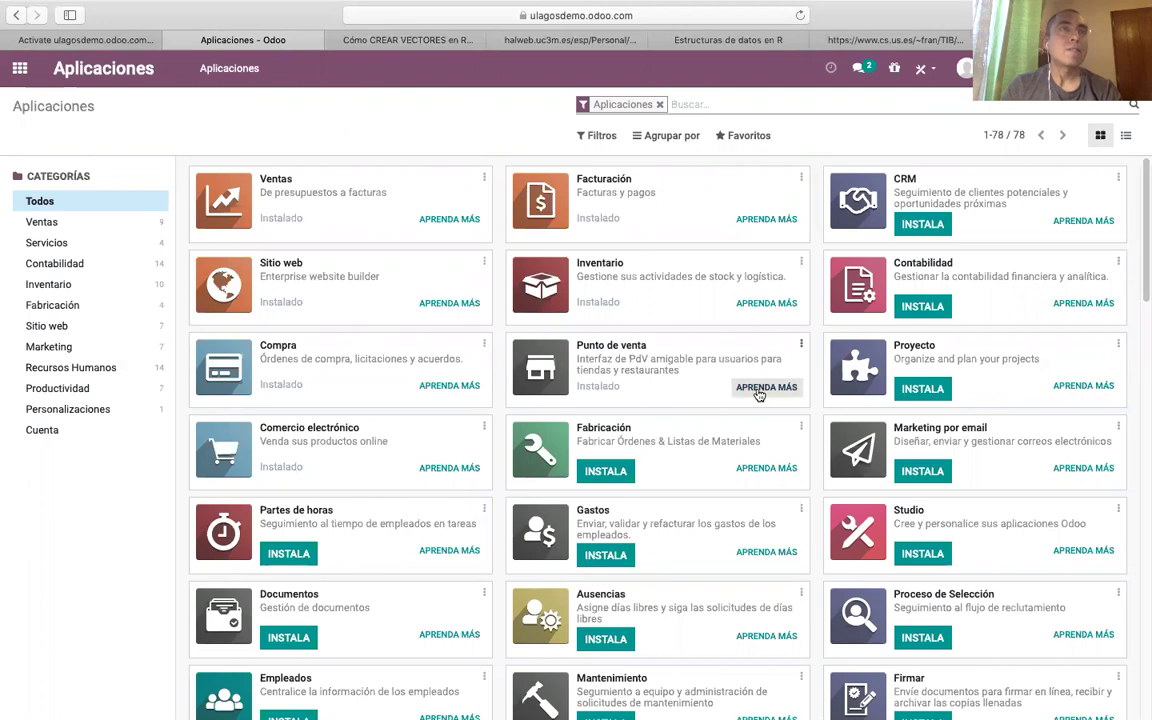
Install the Fabricación app and wait until its card shows Instalado.
{"action": "left_click", "coordinate": [603, 473]}
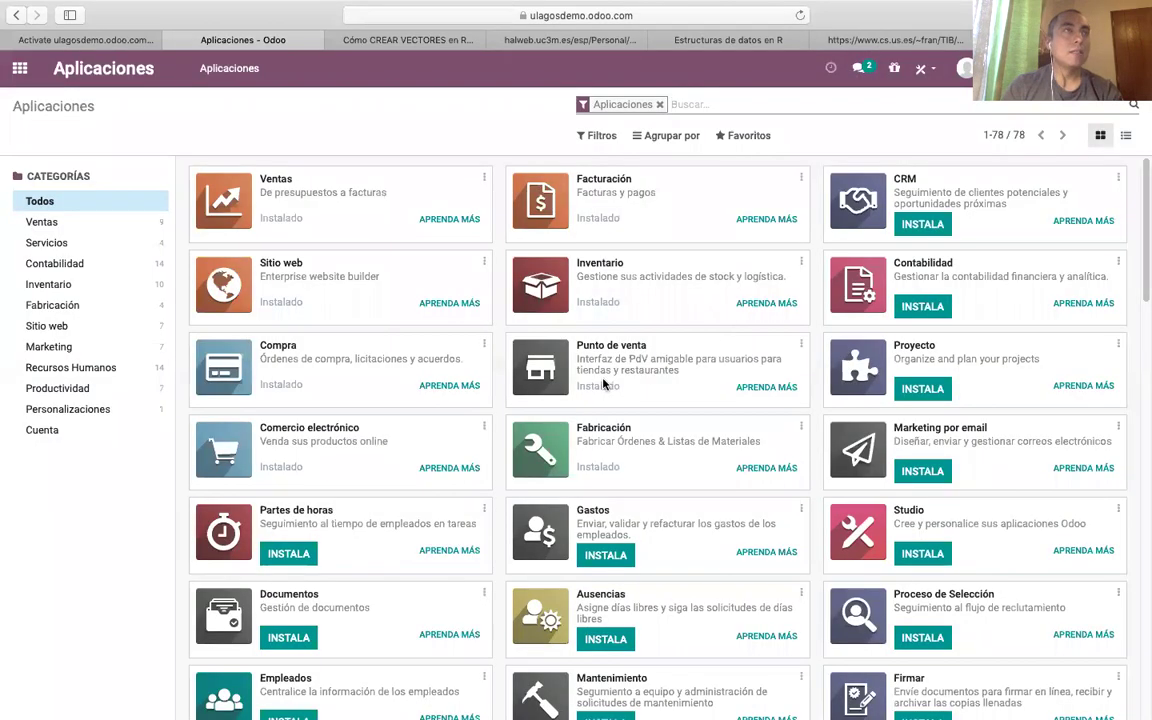
{"action": "scroll", "coordinate": [594, 370], "scroll_direction": "down", "scroll_amount": 2}
{"action": "scroll", "coordinate": [434, 489], "scroll_direction": "down", "scroll_amount": 1}
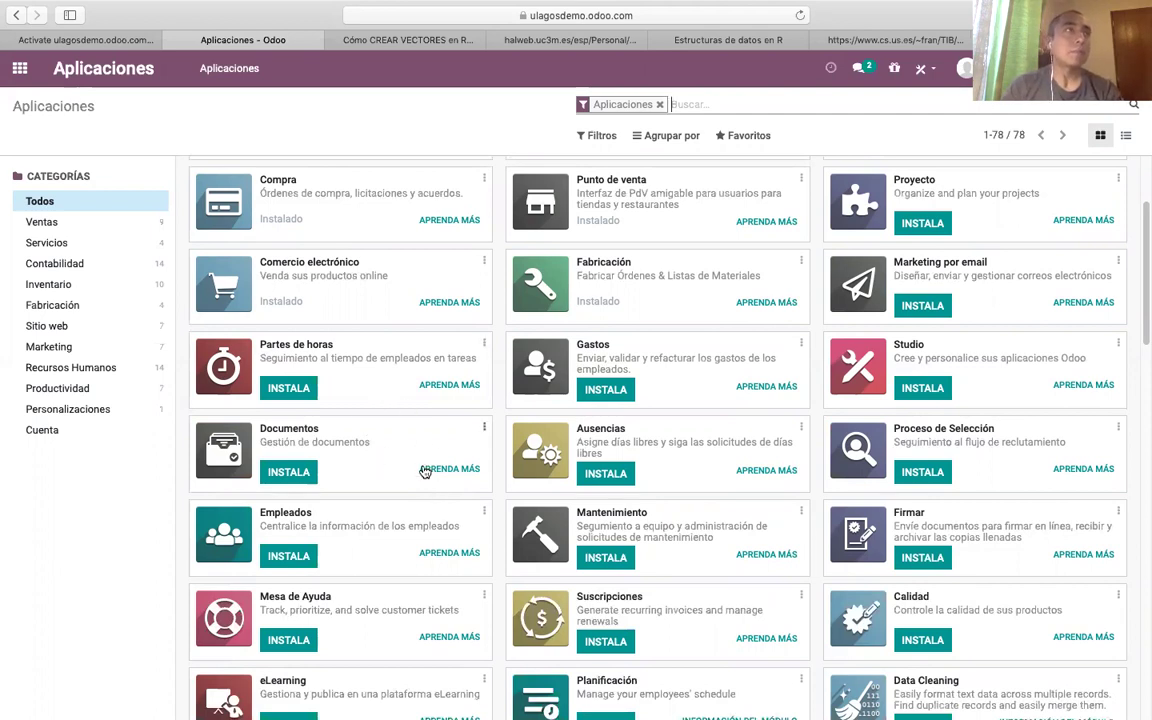
{"action": "scroll", "coordinate": [435, 505], "scroll_direction": "up", "scroll_amount": 3}
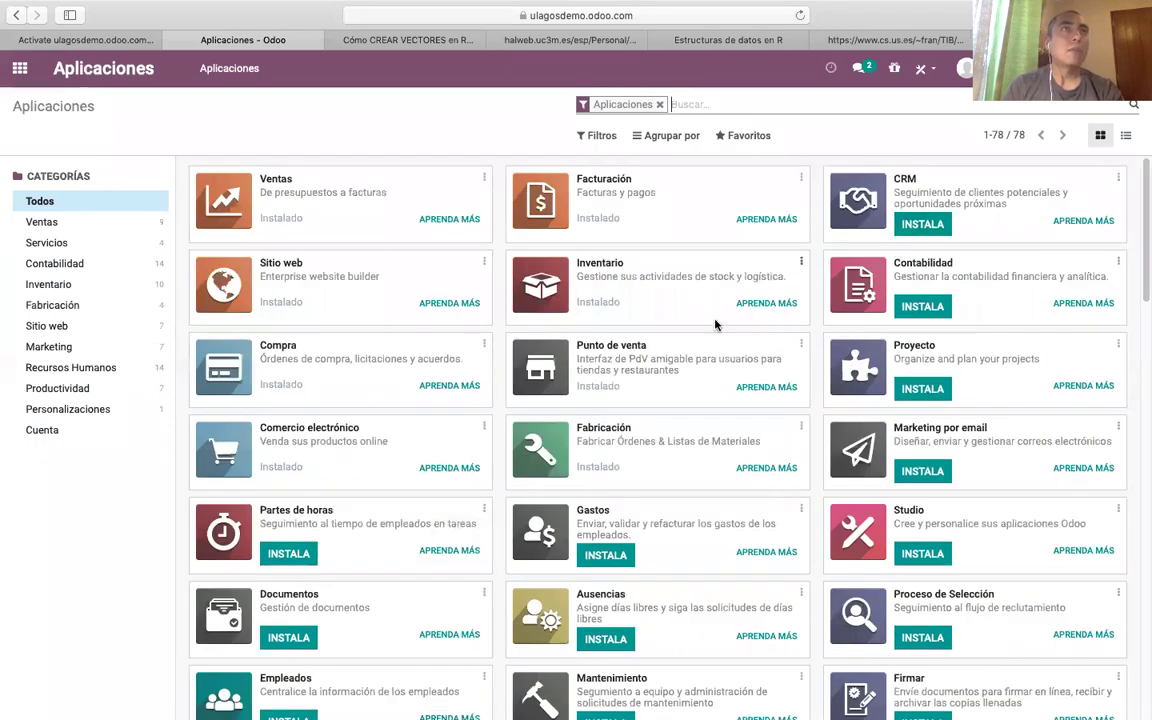
Install the Contabilidad app and wait for the installation to finish.
{"action": "left_click", "coordinate": [925, 307]}
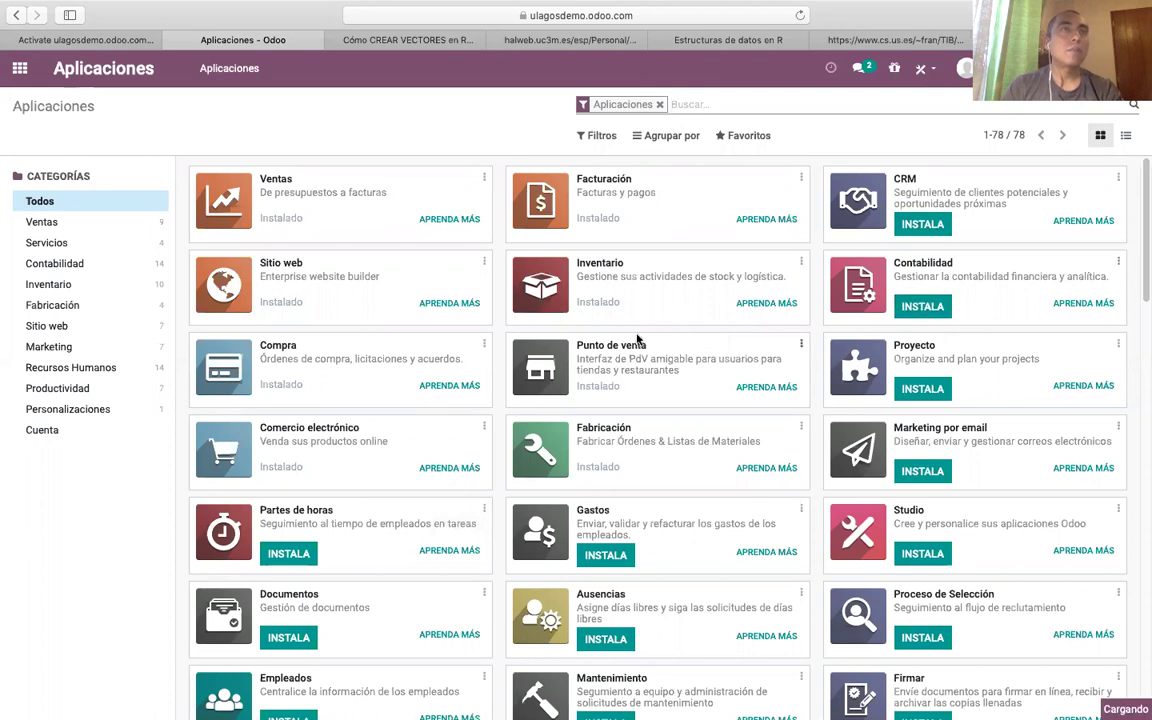
{"action": "scroll", "coordinate": [508, 370], "scroll_direction": "down", "scroll_amount": 1}
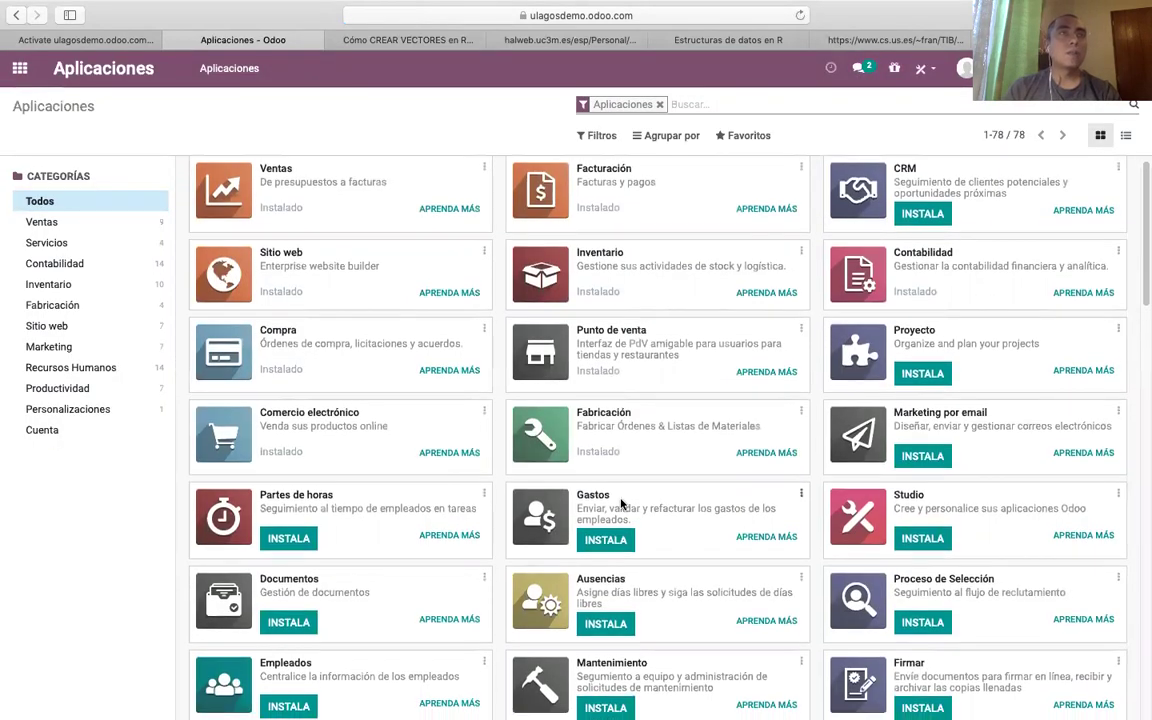
{"action": "scroll", "coordinate": [660, 515], "scroll_direction": "down", "scroll_amount": 2}
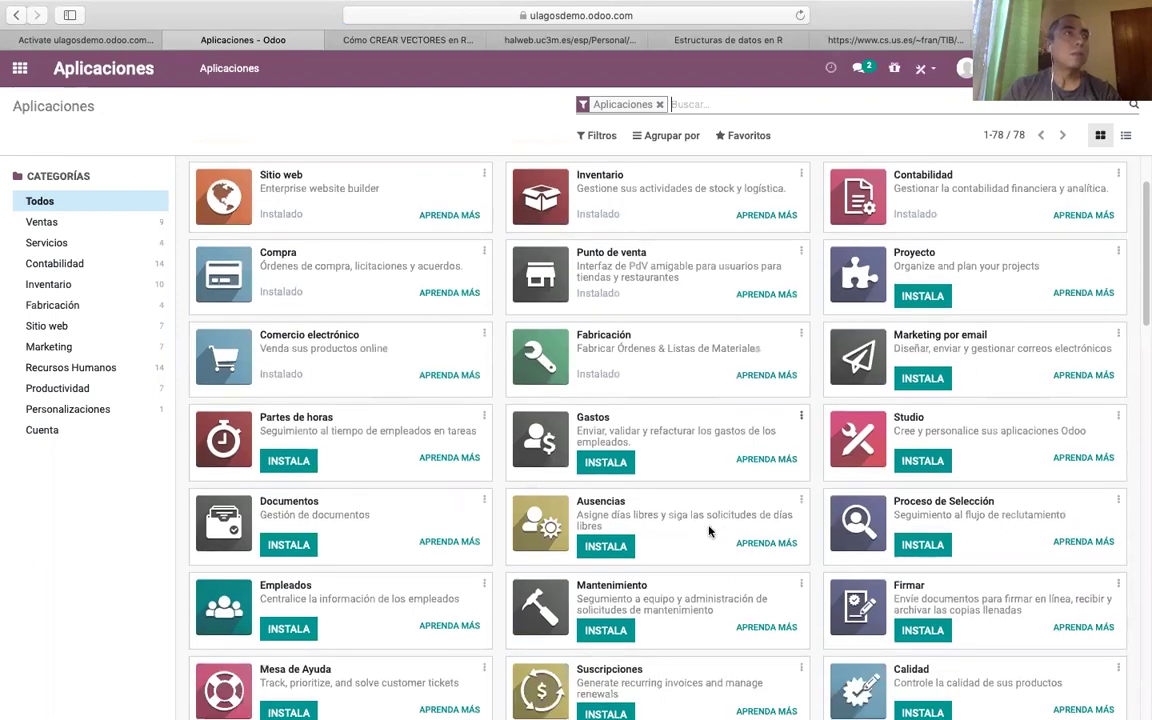
{"action": "scroll", "coordinate": [685, 500], "scroll_direction": "up", "scroll_amount": 1}
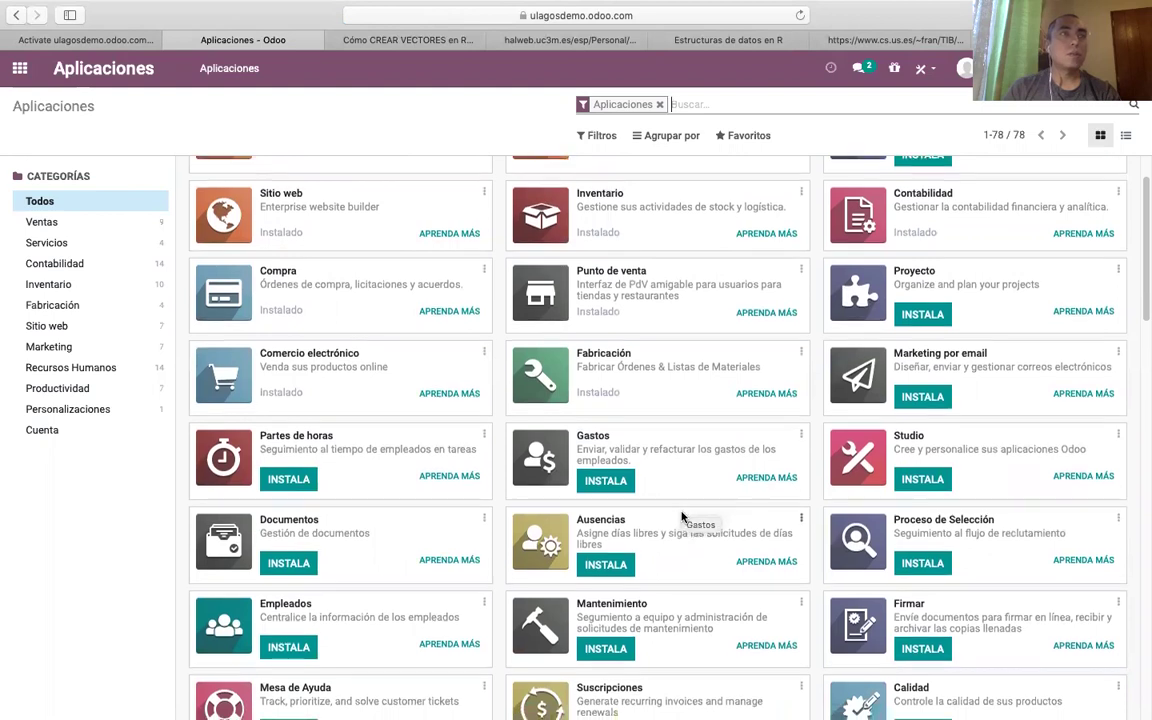
Find the CRM card in the catalogue and install CRM.
{"action": "scroll", "coordinate": [682, 510], "scroll_direction": "down", "scroll_amount": 1}
{"action": "scroll", "coordinate": [682, 525], "scroll_direction": "down", "scroll_amount": 1}
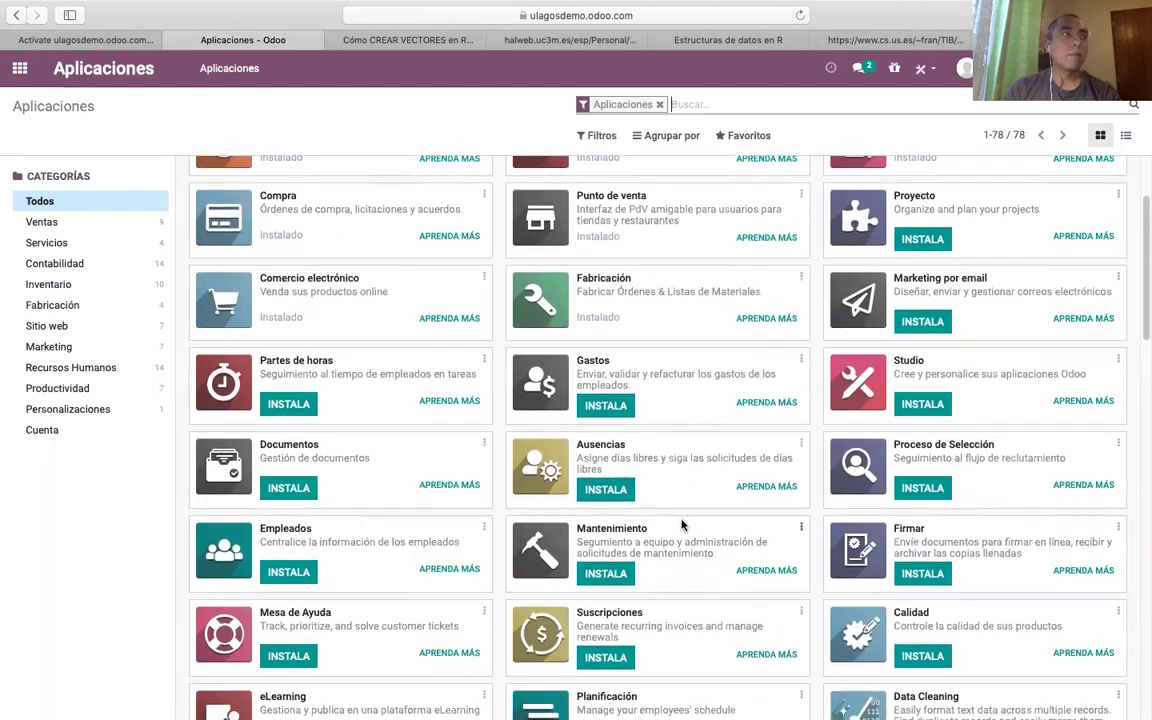
{"action": "scroll", "coordinate": [682, 521], "scroll_direction": "down", "scroll_amount": 1}
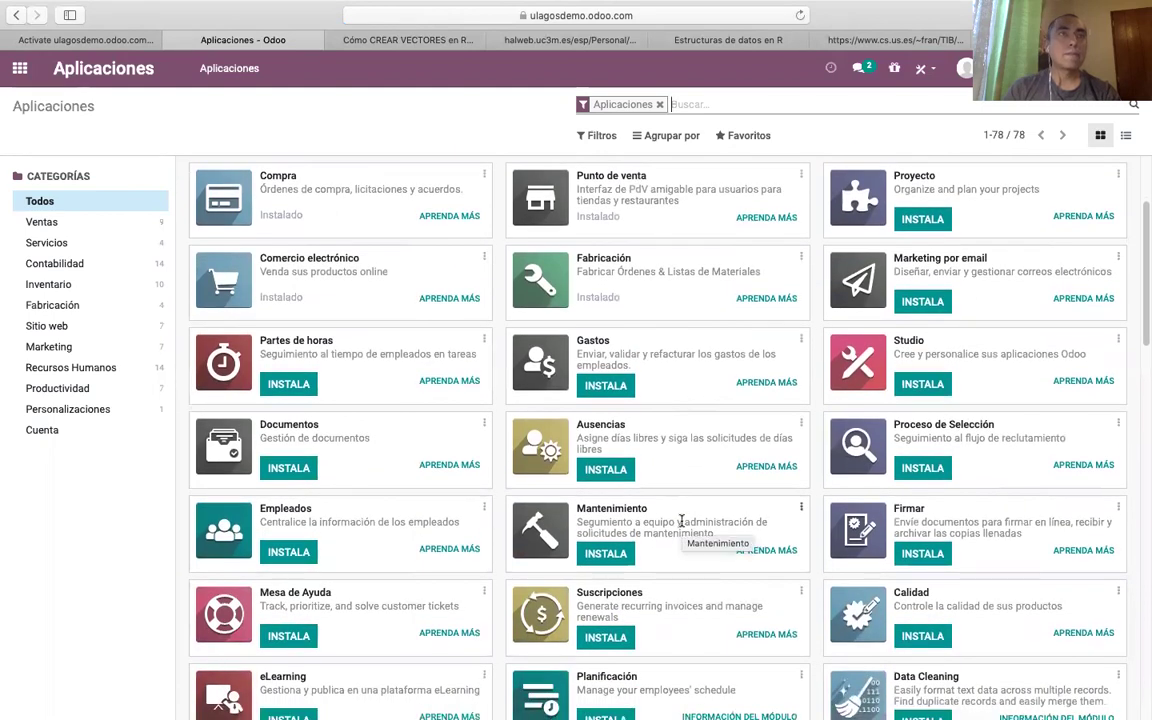
{"action": "scroll", "coordinate": [681, 525], "scroll_direction": "up", "scroll_amount": 3}
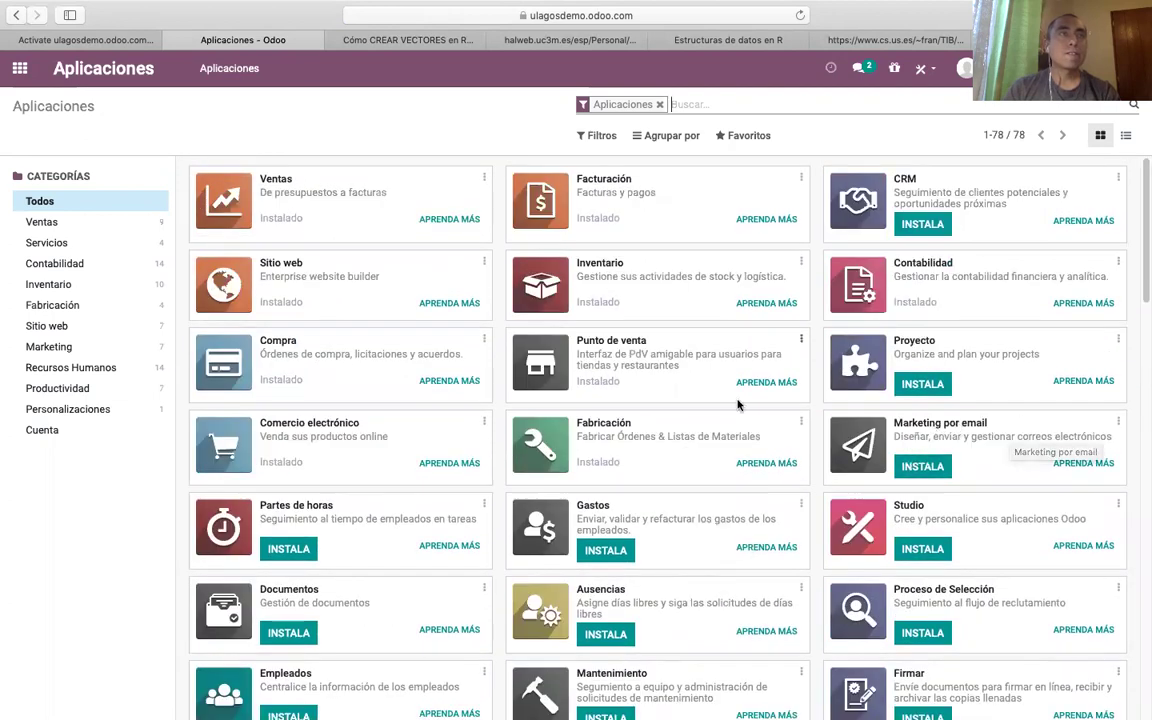
{"action": "left_click", "coordinate": [928, 225]}
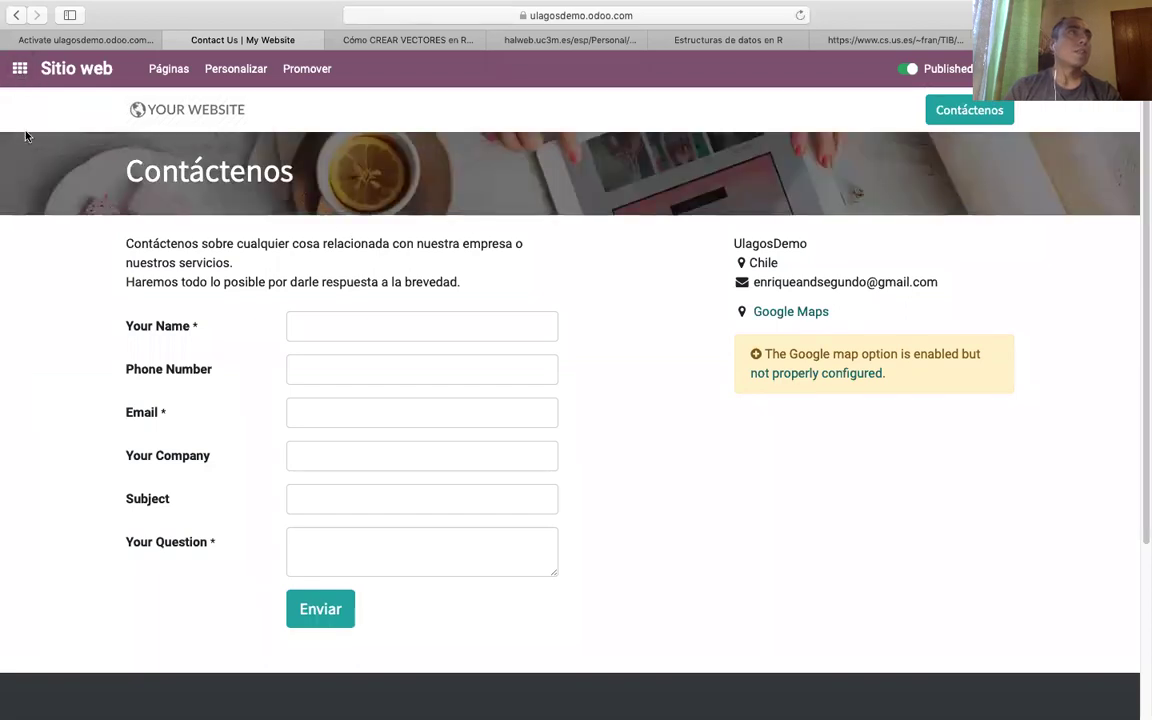
Leave the website's Contáctenos page and return to the Odoo home menu.
{"action": "left_click", "coordinate": [19, 70]}
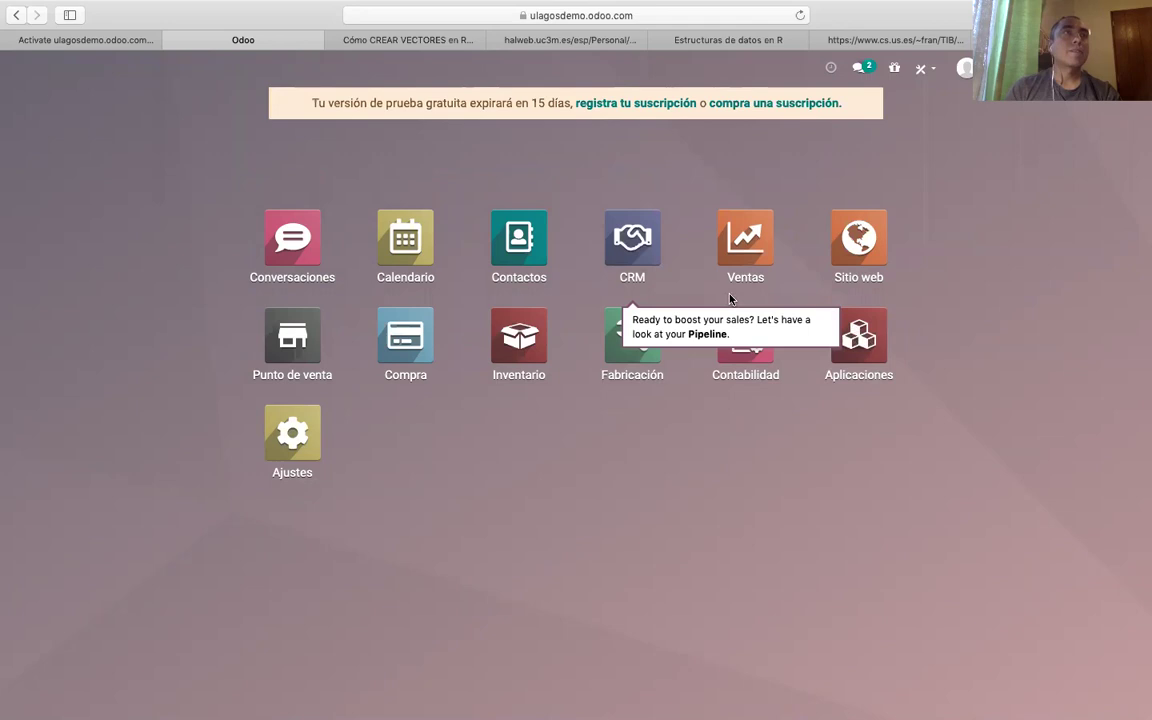
Open the Aplicaciones catalogue from the home menu, going back home when another app opened.
{"action": "left_click", "coordinate": [864, 342]}
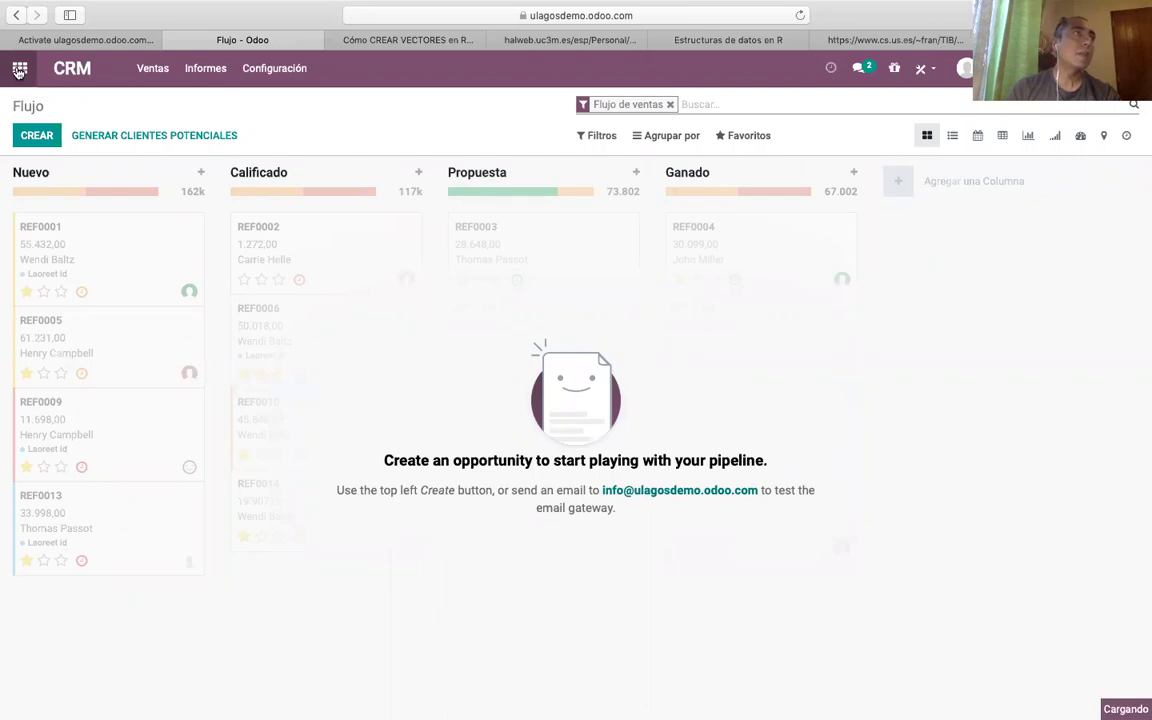
{"action": "left_click", "coordinate": [19, 70]}
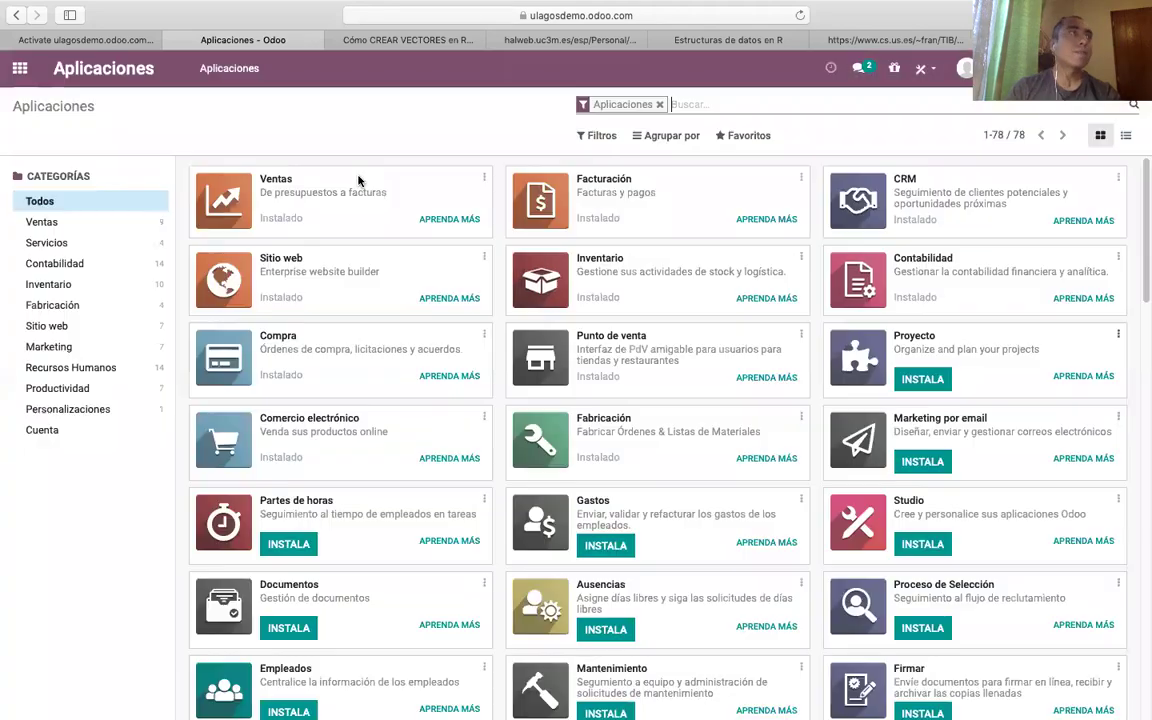
Find the Tableros dashboards app in the Aplicaciones list and install it.
{"action": "scroll", "coordinate": [810, 260], "scroll_direction": "down", "scroll_amount": 1}
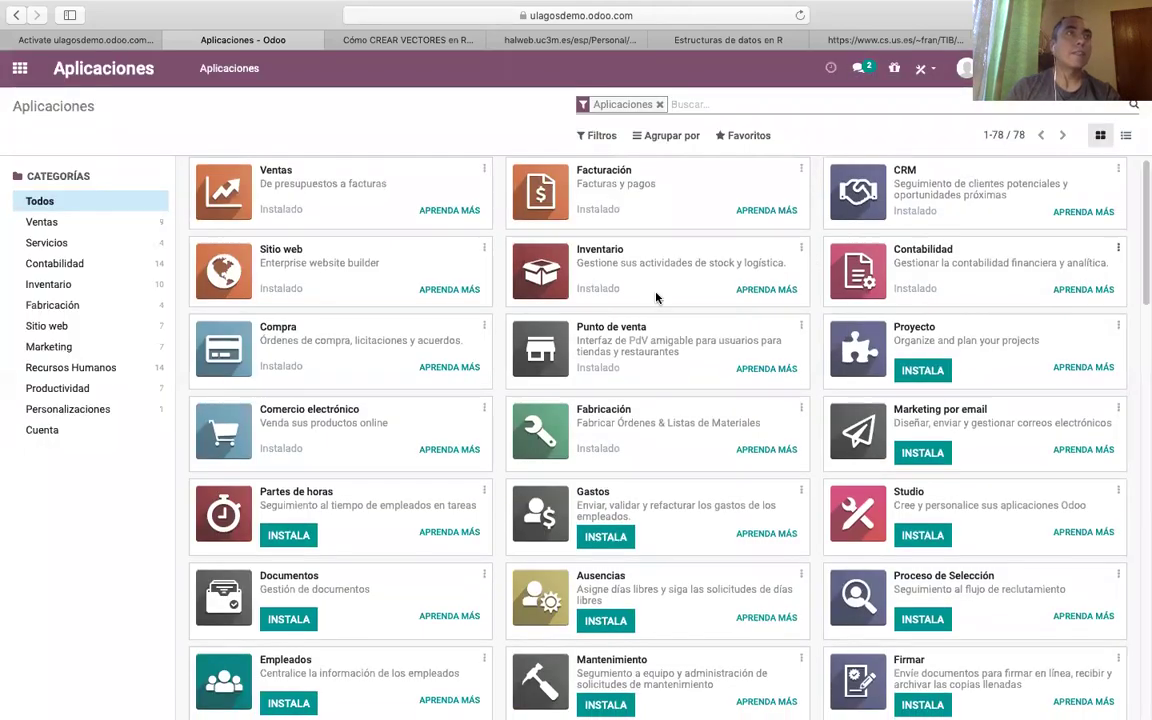
{"action": "scroll", "coordinate": [1085, 362], "scroll_direction": "down", "scroll_amount": 3}
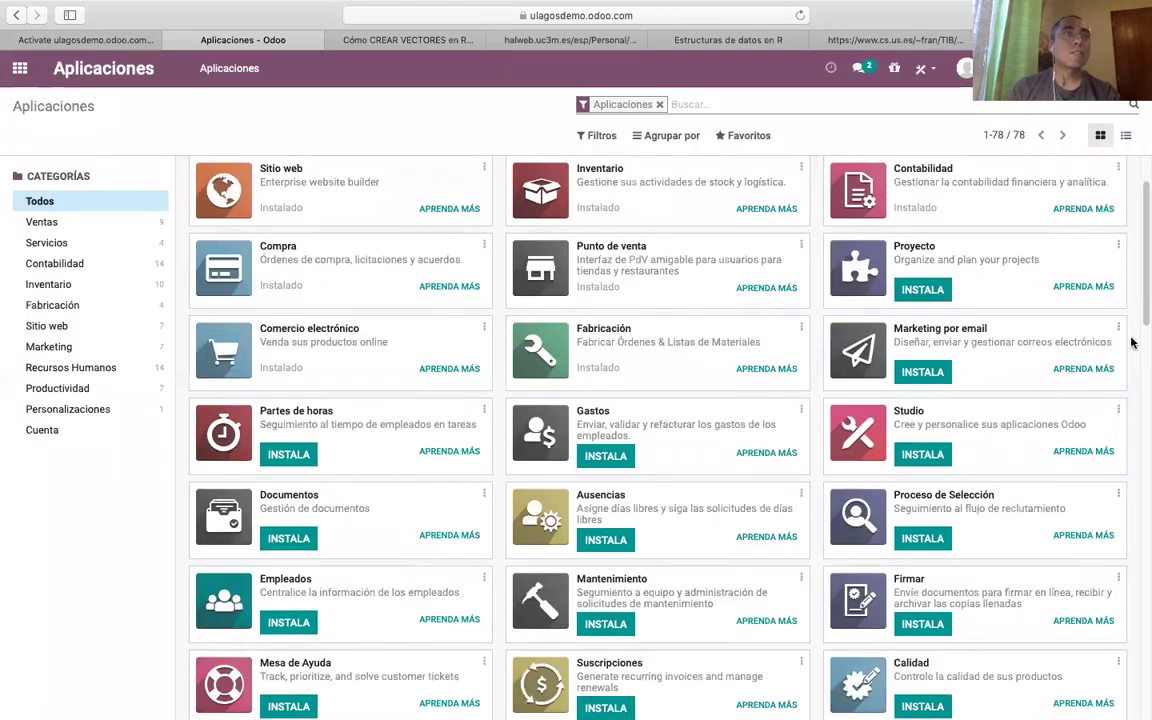
{"action": "scroll", "coordinate": [1141, 255], "scroll_direction": "up", "scroll_amount": 3}
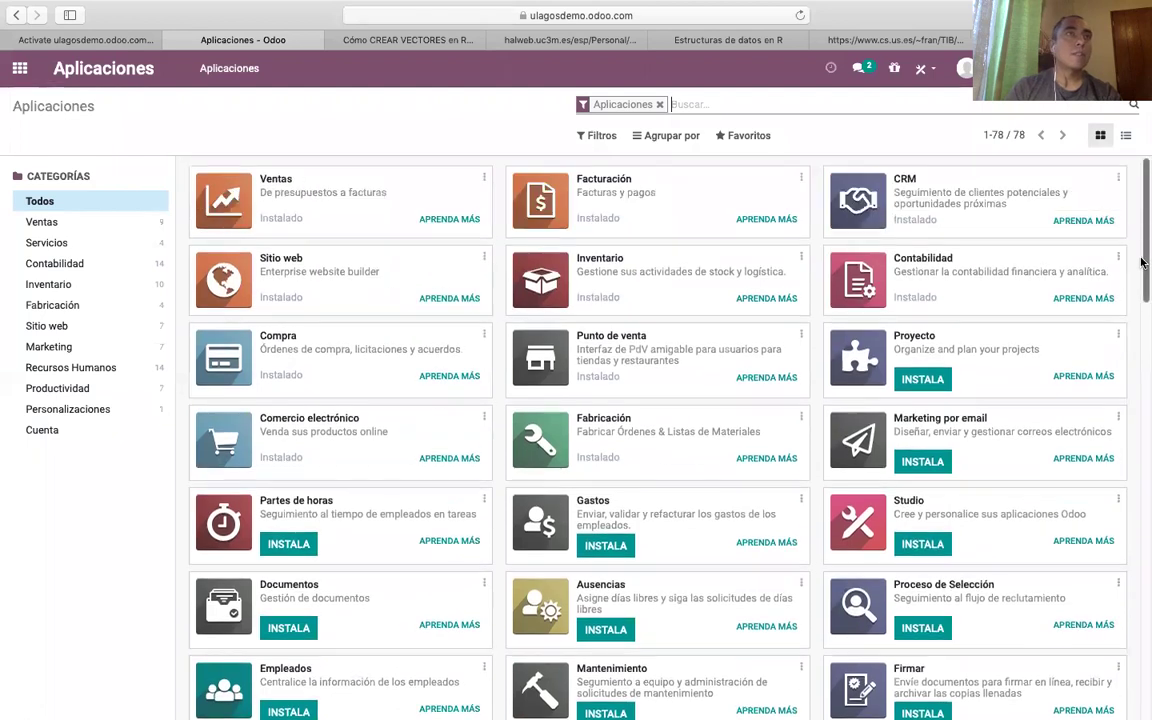
{"action": "left_click_drag", "start_coordinate": [1141, 275], "coordinate": [1141, 400]}
{"action": "scroll", "coordinate": [1093, 473], "scroll_direction": "down", "scroll_amount": 1}
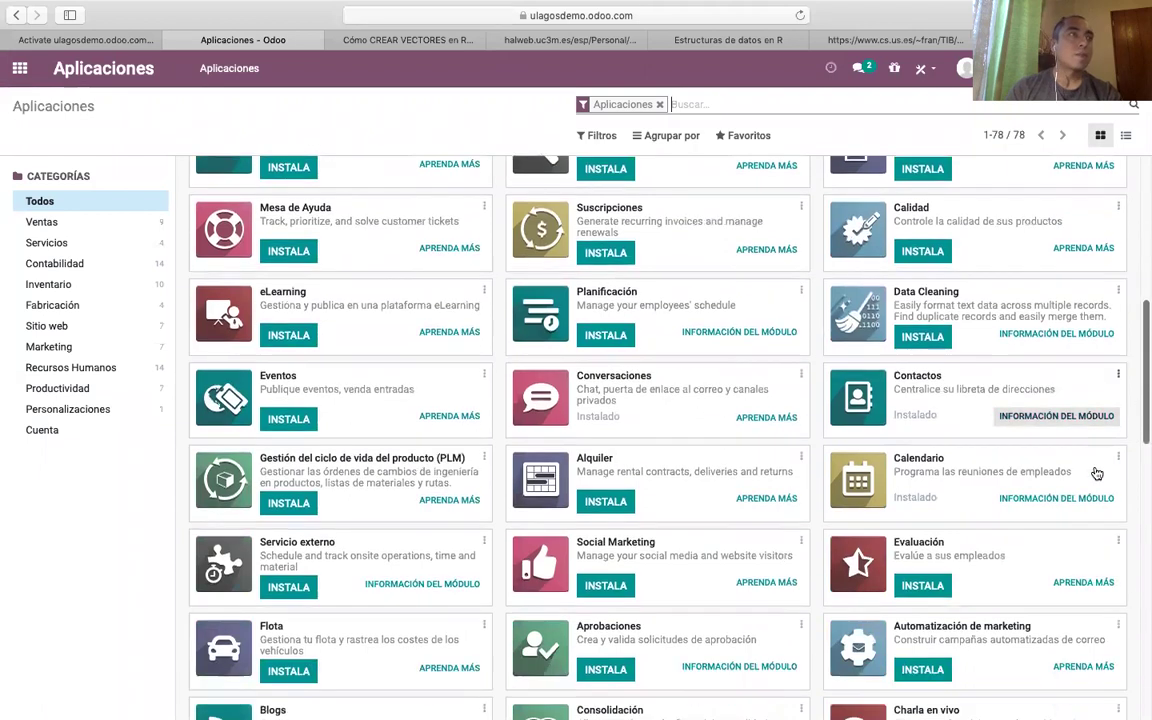
{"action": "scroll", "coordinate": [1096, 473], "scroll_direction": "down", "scroll_amount": 2}
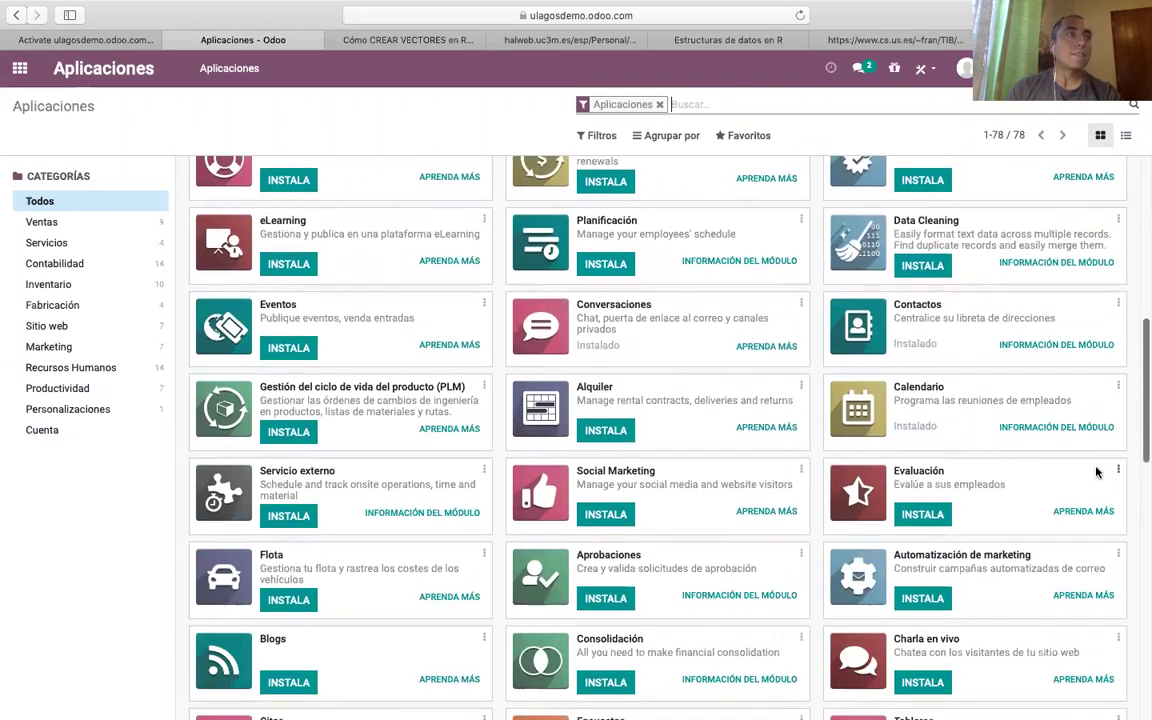
{"action": "scroll", "coordinate": [1095, 485], "scroll_direction": "down", "scroll_amount": 1}
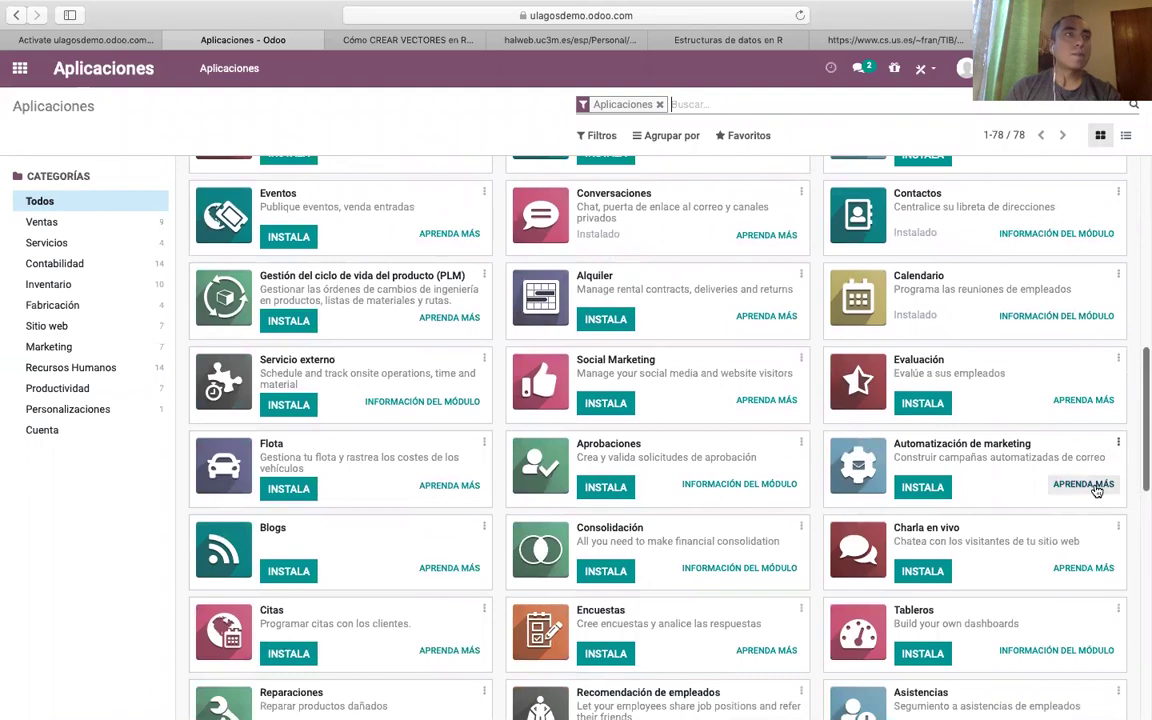
{"action": "scroll", "coordinate": [1096, 489], "scroll_direction": "down", "scroll_amount": 4}
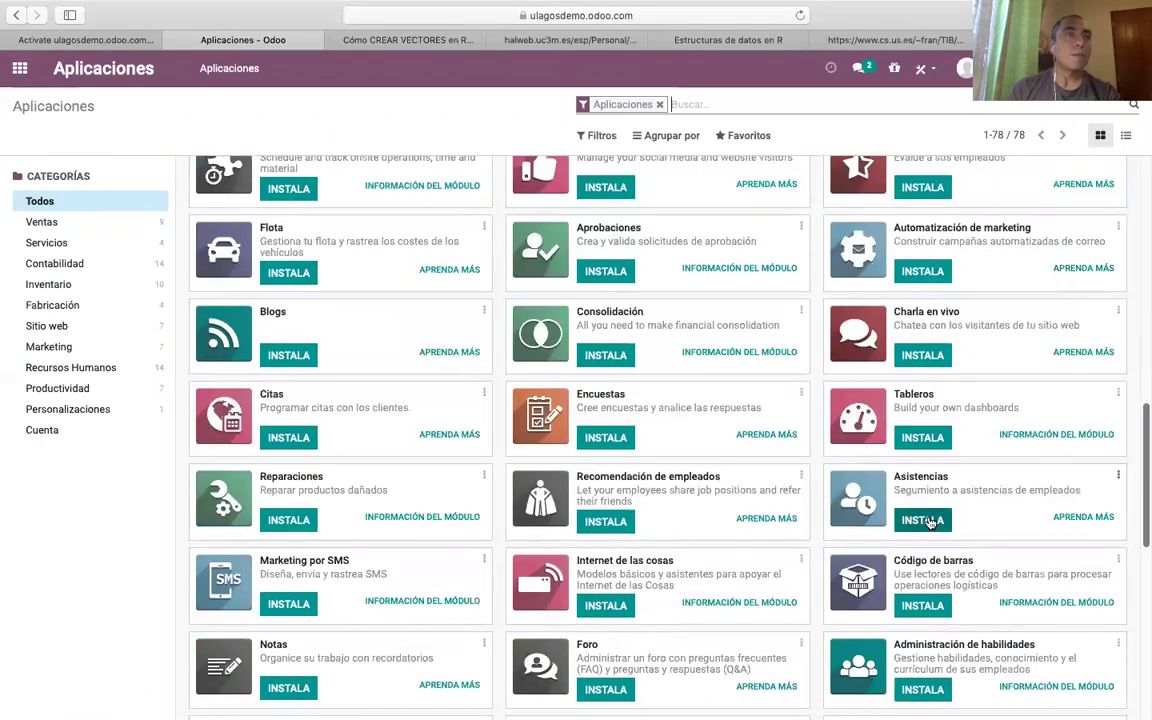
{"action": "left_click", "coordinate": [926, 440]}
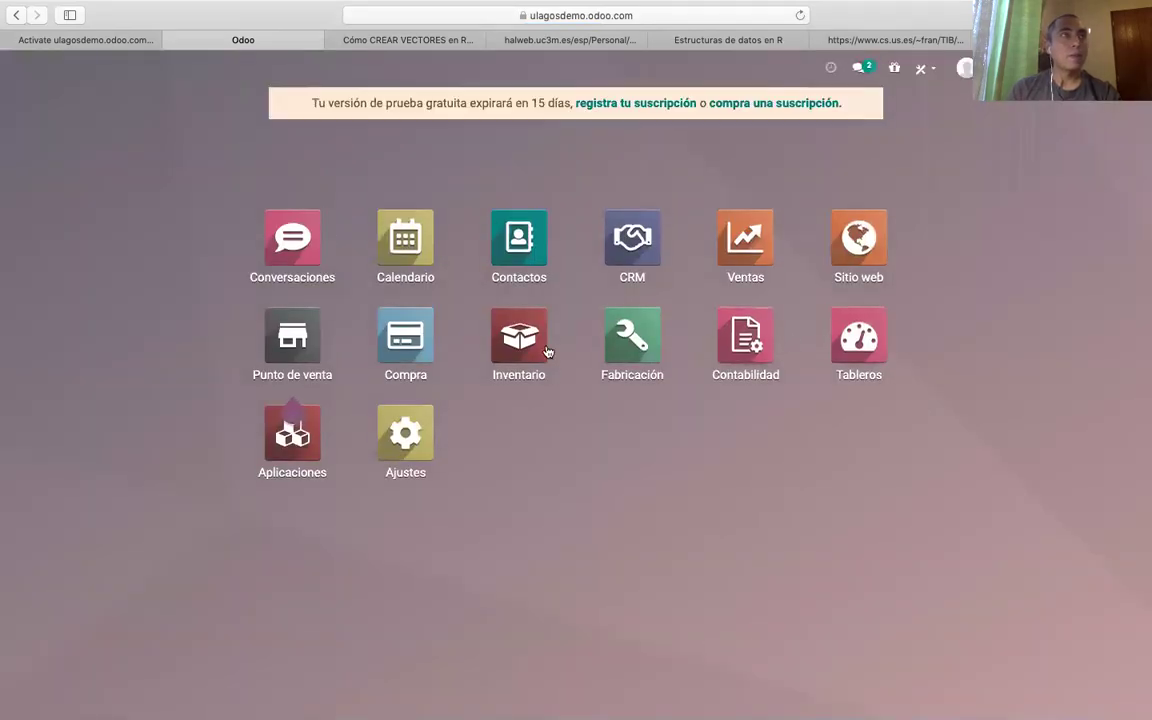
Install the Proyecto app from Aplicaciones, confirming the extra-application dialog.
{"action": "left_click", "coordinate": [299, 447]}
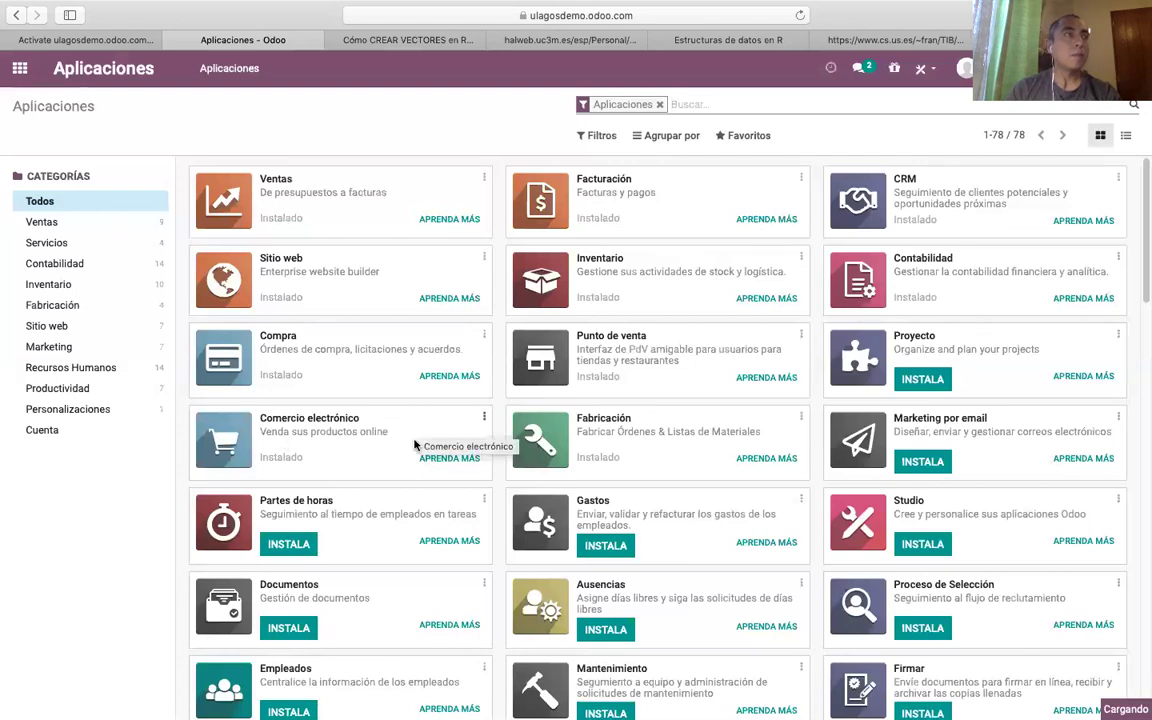
{"action": "scroll", "coordinate": [415, 444], "scroll_direction": "down", "scroll_amount": 1}
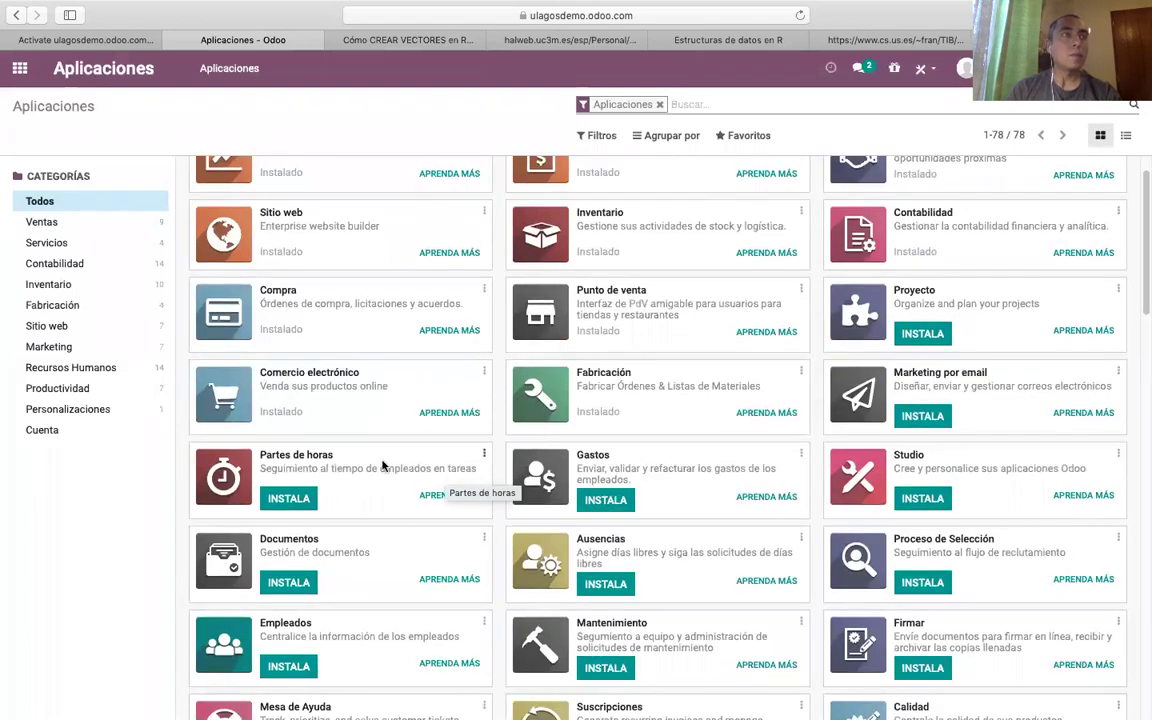
{"action": "scroll", "coordinate": [382, 465], "scroll_direction": "up", "scroll_amount": 1}
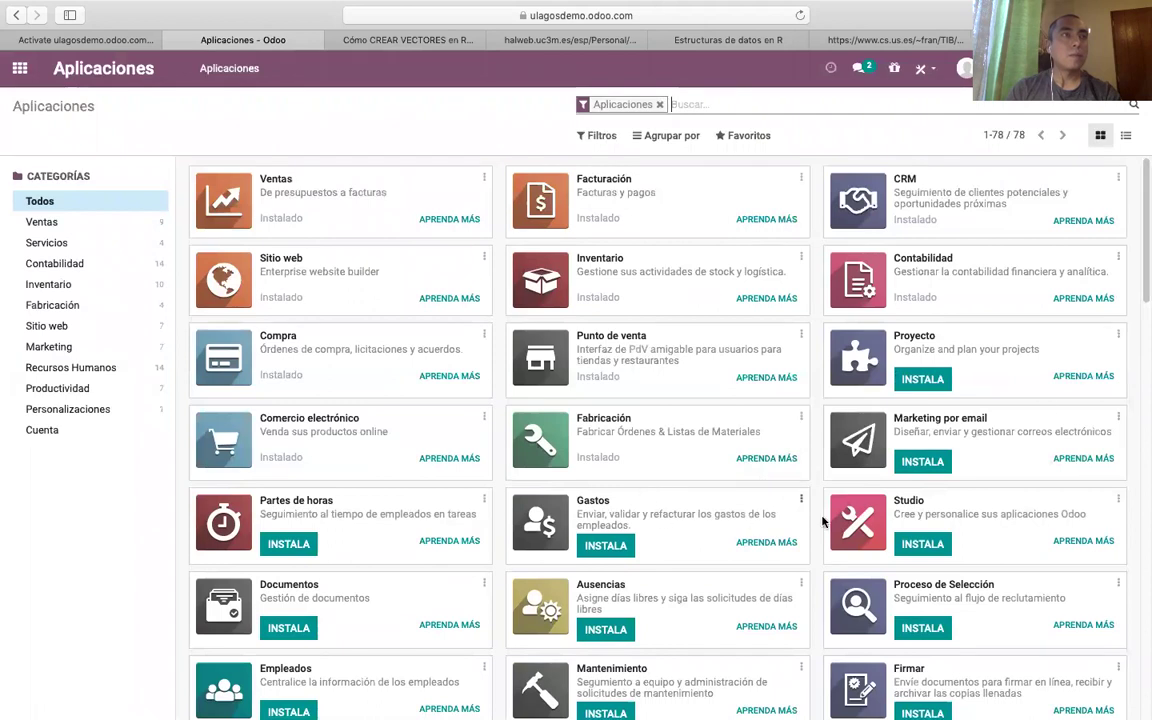
{"action": "left_click", "coordinate": [923, 381]}
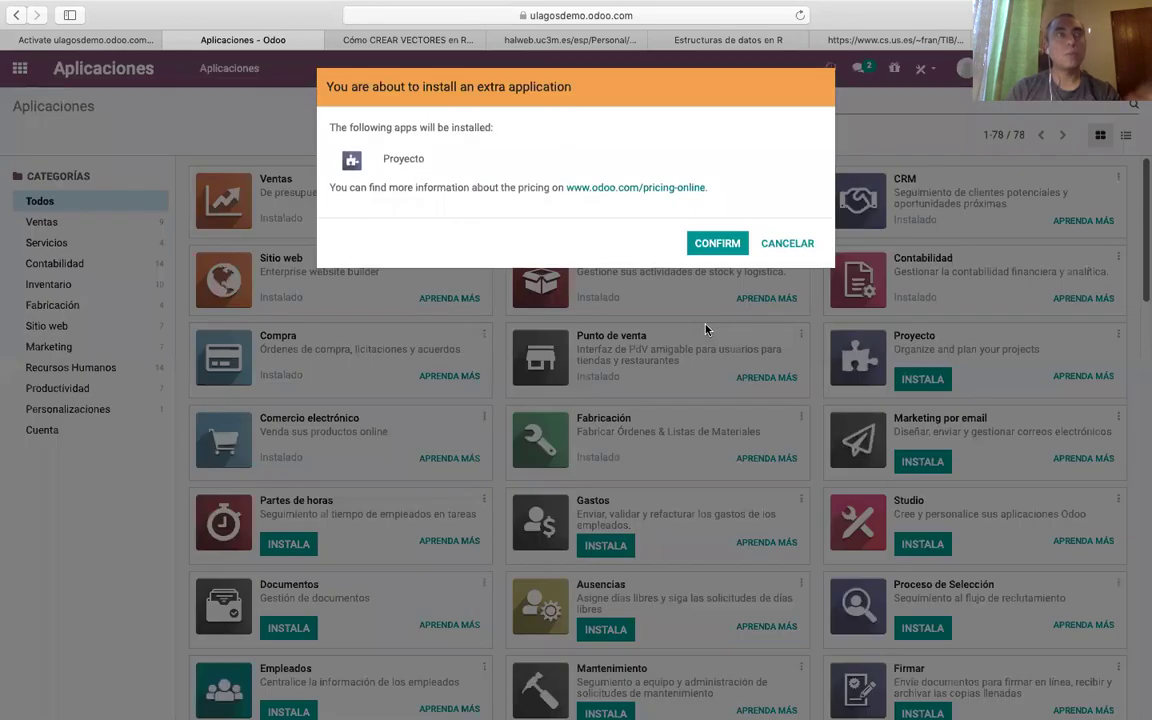
{"action": "left_click", "coordinate": [718, 245]}
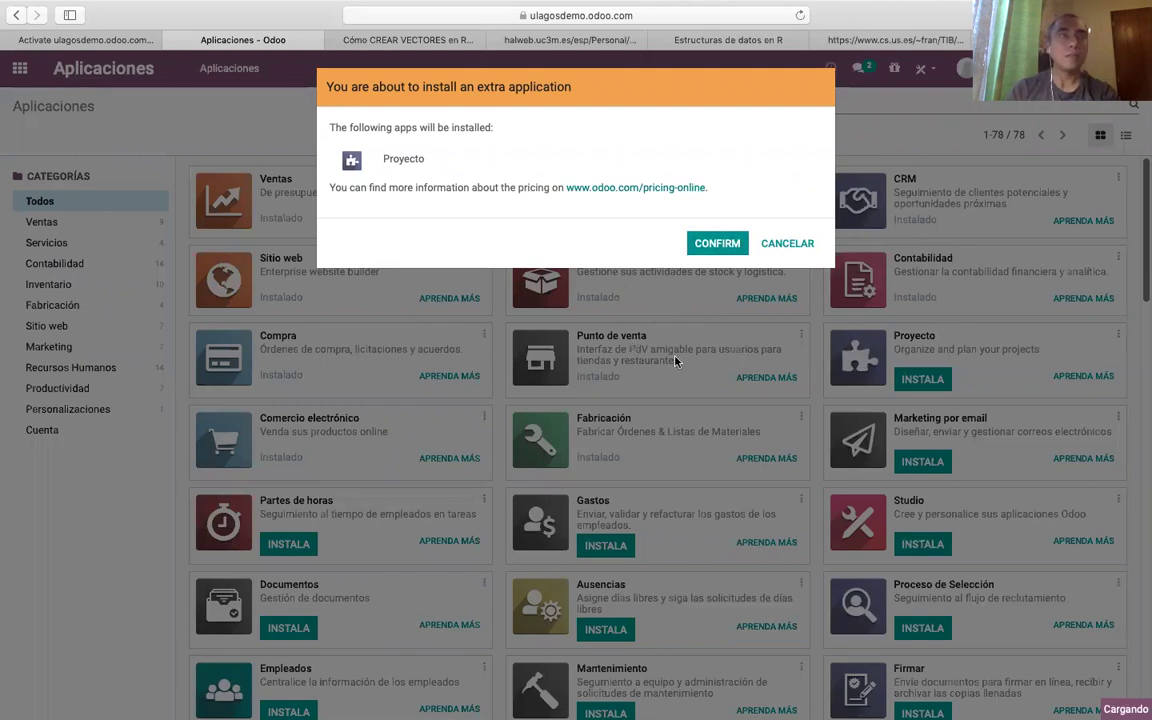
{"action": "left_click", "coordinate": [706, 243]}
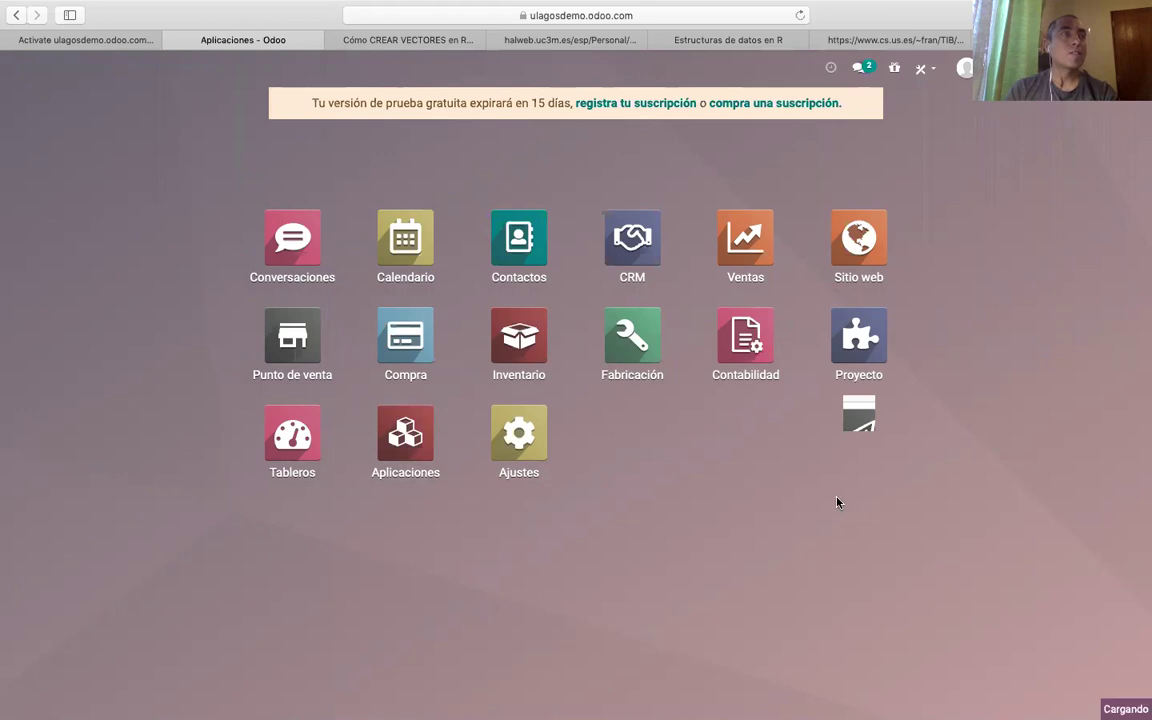
{"action": "scroll", "coordinate": [650, 520], "scroll_direction": "down", "scroll_amount": 3}
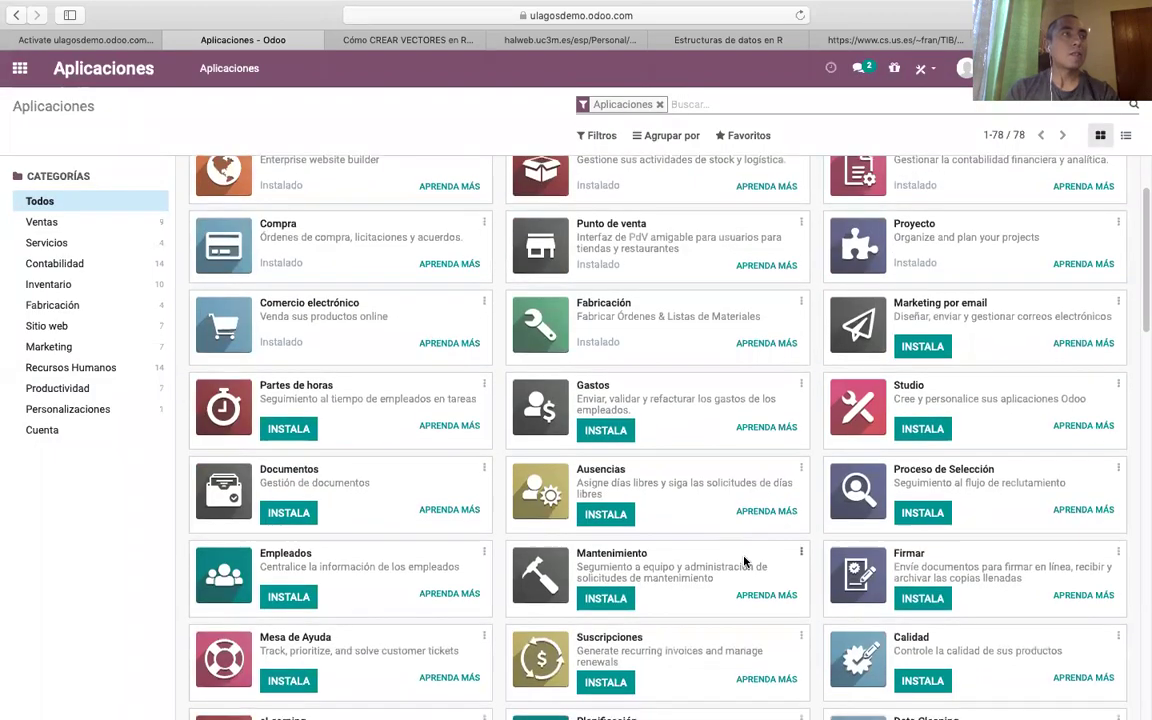
Install the Empleados app and go back to the Aplicaciones catalogue.
{"action": "scroll", "coordinate": [745, 535], "scroll_direction": "down", "scroll_amount": 1}
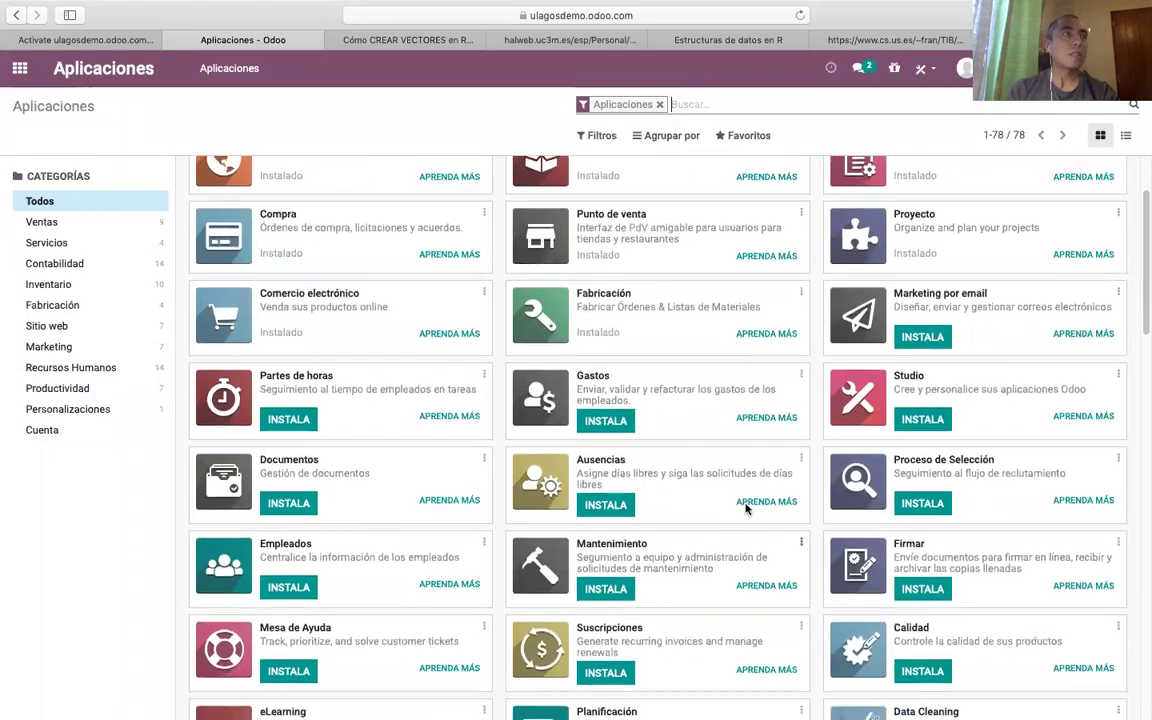
{"action": "left_click", "coordinate": [279, 593]}
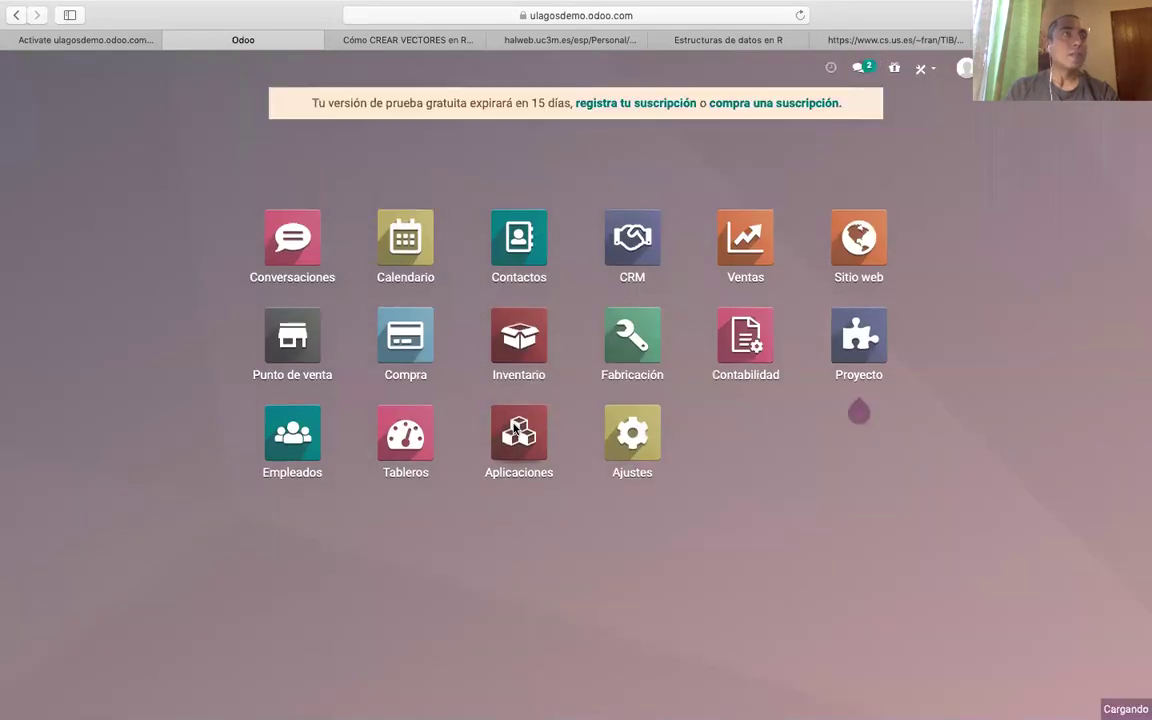
{"action": "left_click", "coordinate": [562, 474]}
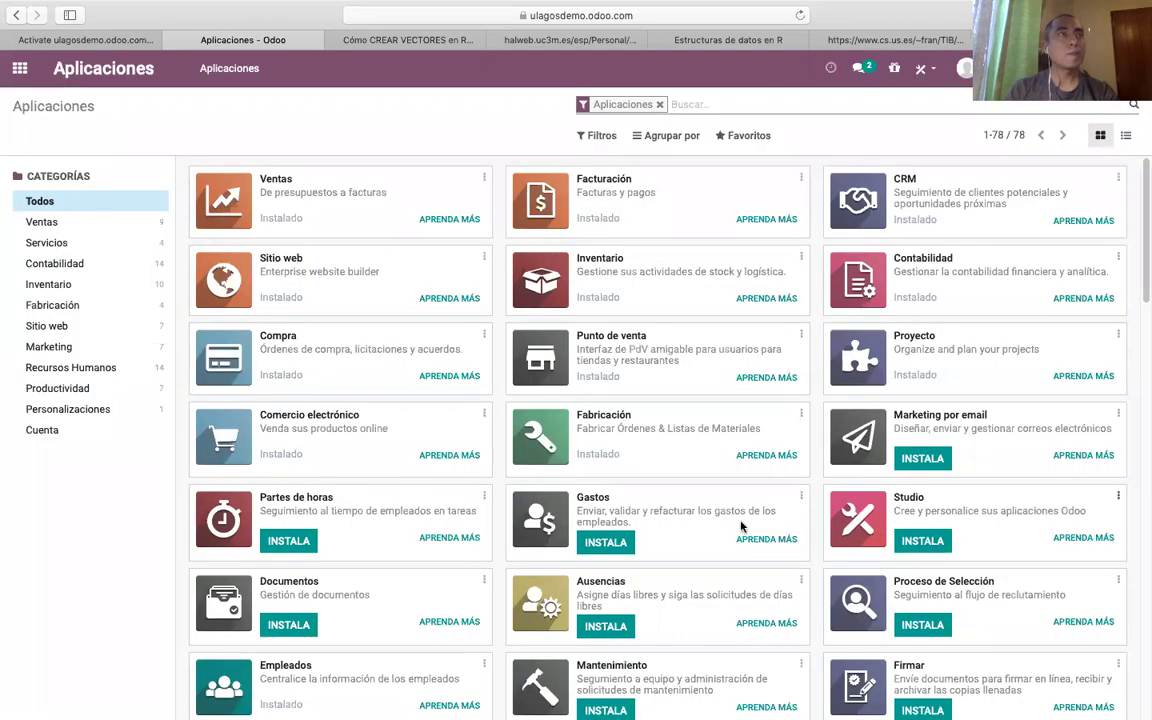
{"action": "scroll", "coordinate": [742, 532], "scroll_direction": "down", "scroll_amount": 2}
{"action": "scroll", "coordinate": [742, 538], "scroll_direction": "down", "scroll_amount": 3}
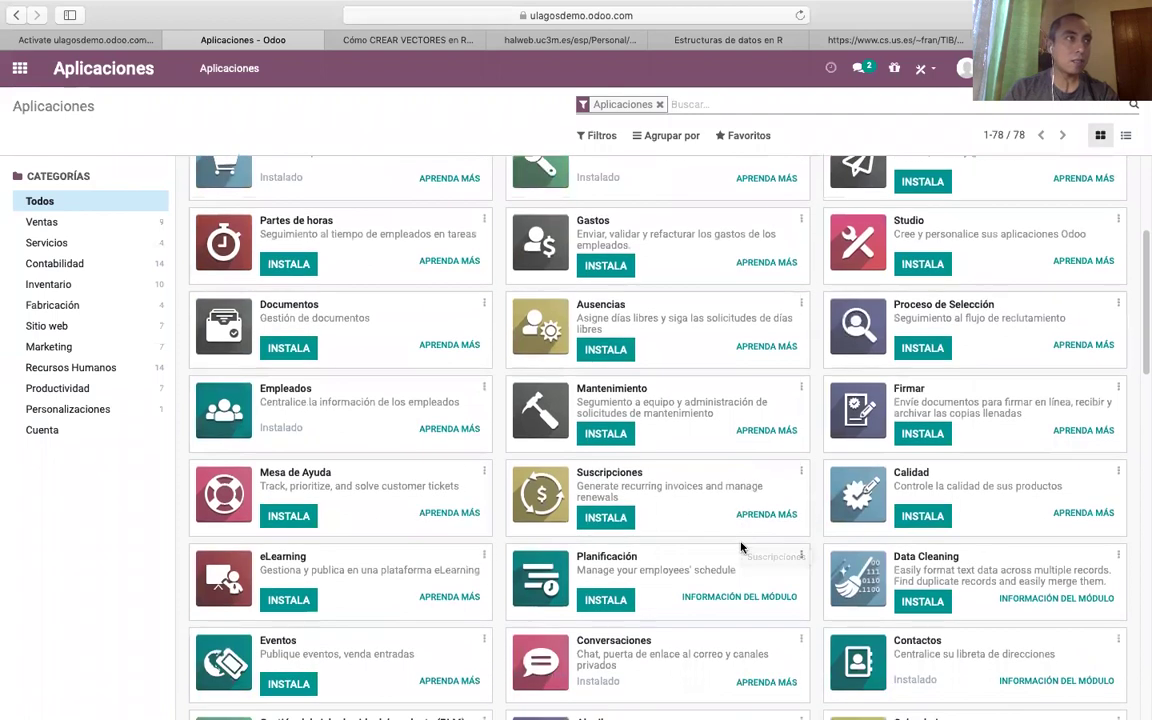
{"action": "scroll", "coordinate": [742, 544], "scroll_direction": "down", "scroll_amount": 1}
{"action": "scroll", "coordinate": [739, 549], "scroll_direction": "down", "scroll_amount": 1}
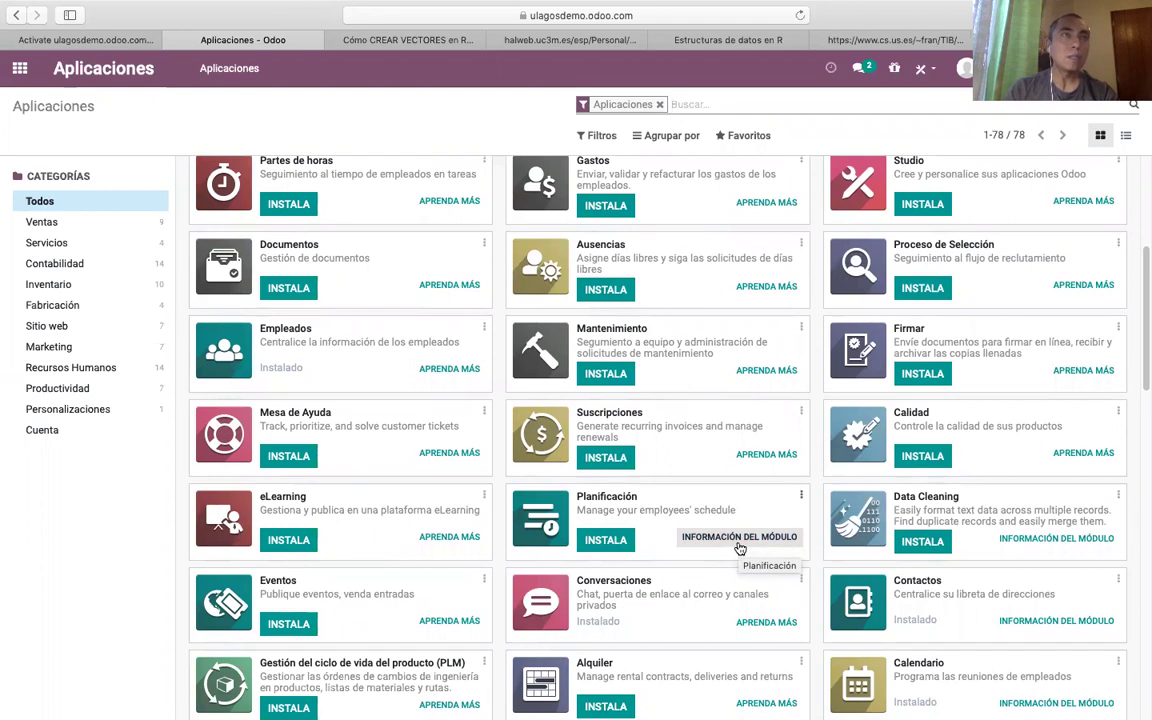
{"action": "scroll", "coordinate": [739, 549], "scroll_direction": "down", "scroll_amount": 2}
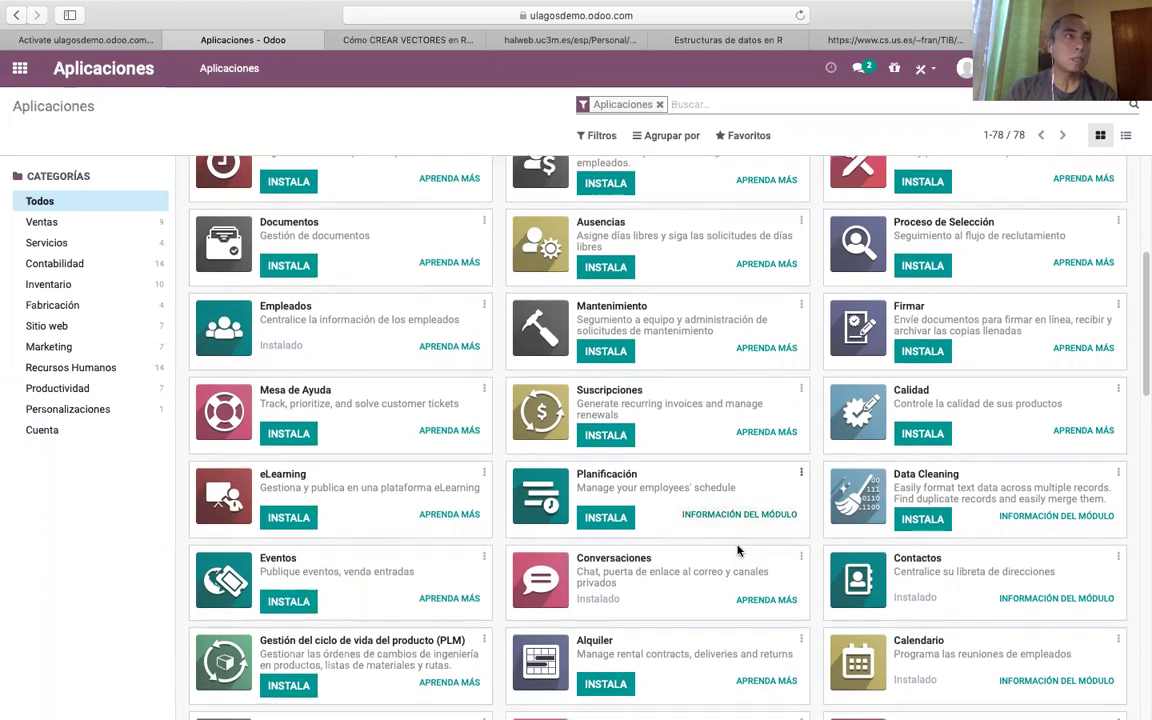
{"action": "scroll", "coordinate": [738, 549], "scroll_direction": "down", "scroll_amount": 5}
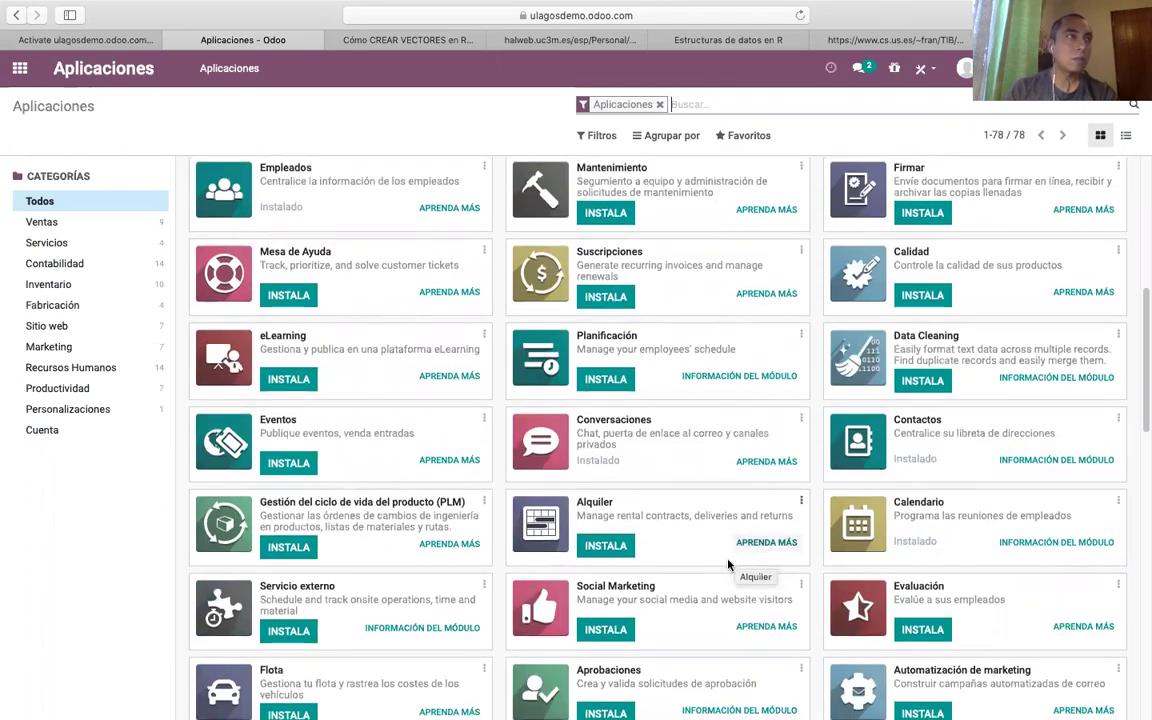
{"action": "scroll", "coordinate": [722, 578], "scroll_direction": "down", "scroll_amount": 3}
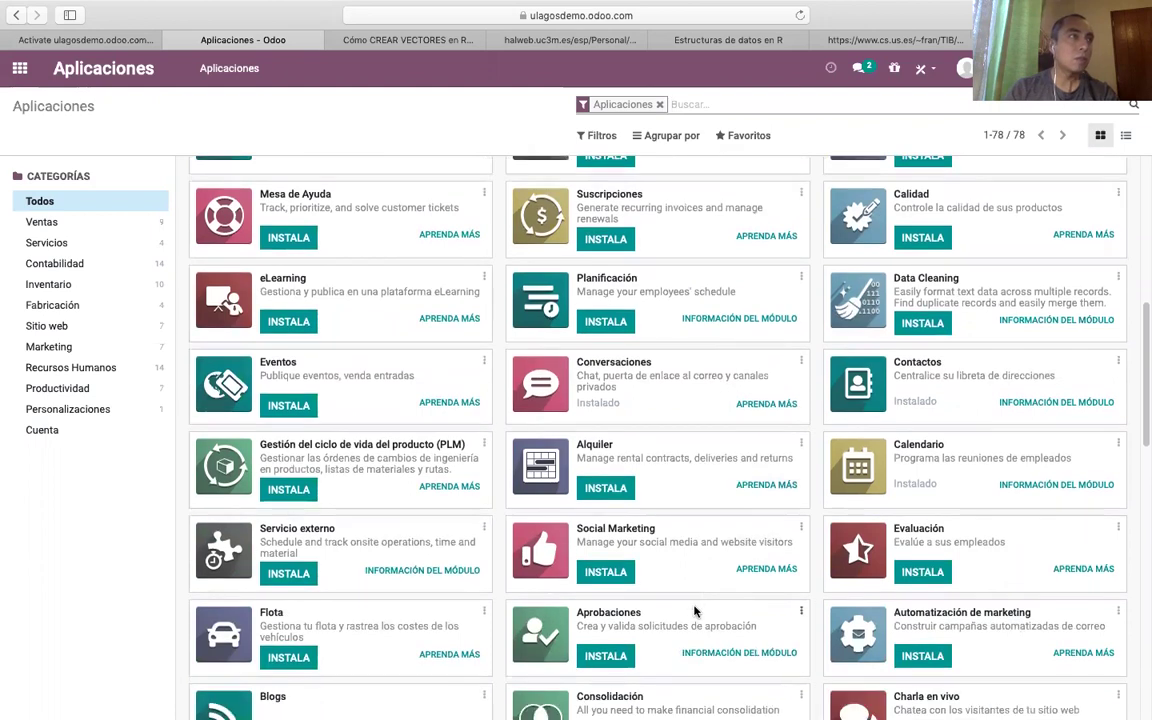
{"action": "scroll", "coordinate": [695, 611], "scroll_direction": "down", "scroll_amount": 1}
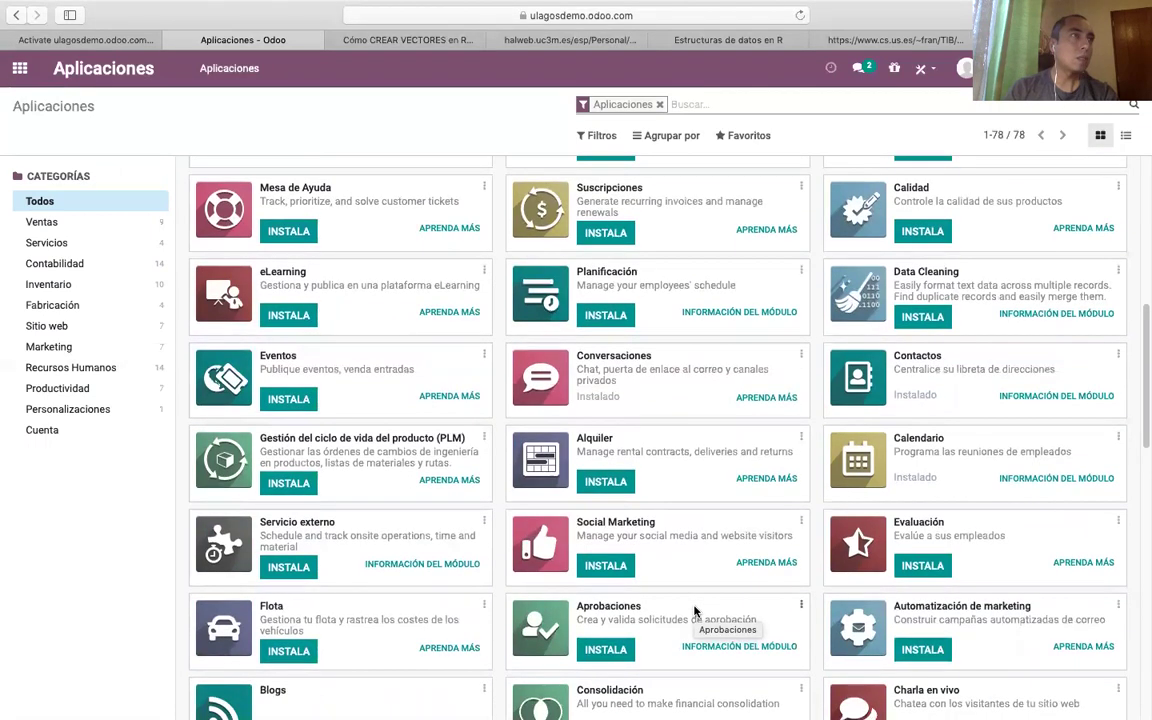
{"action": "scroll", "coordinate": [600, 560], "scroll_direction": "down", "scroll_amount": 1}
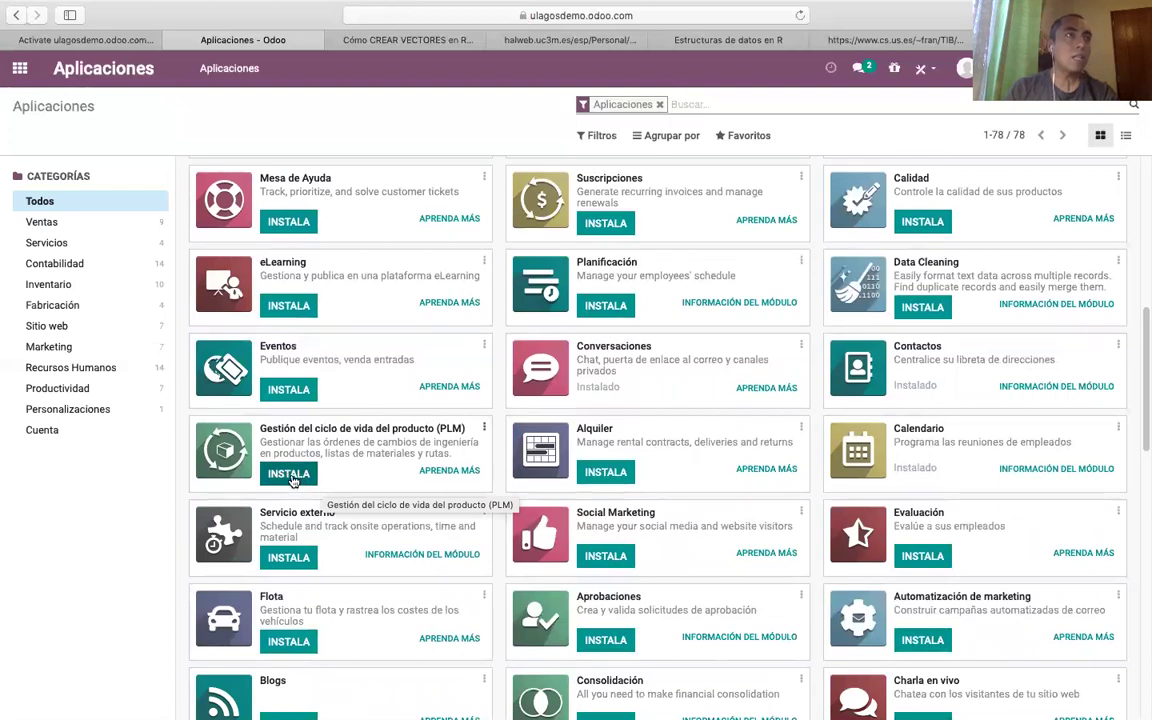
{"action": "scroll", "coordinate": [290, 478], "scroll_direction": "up", "scroll_amount": 6}
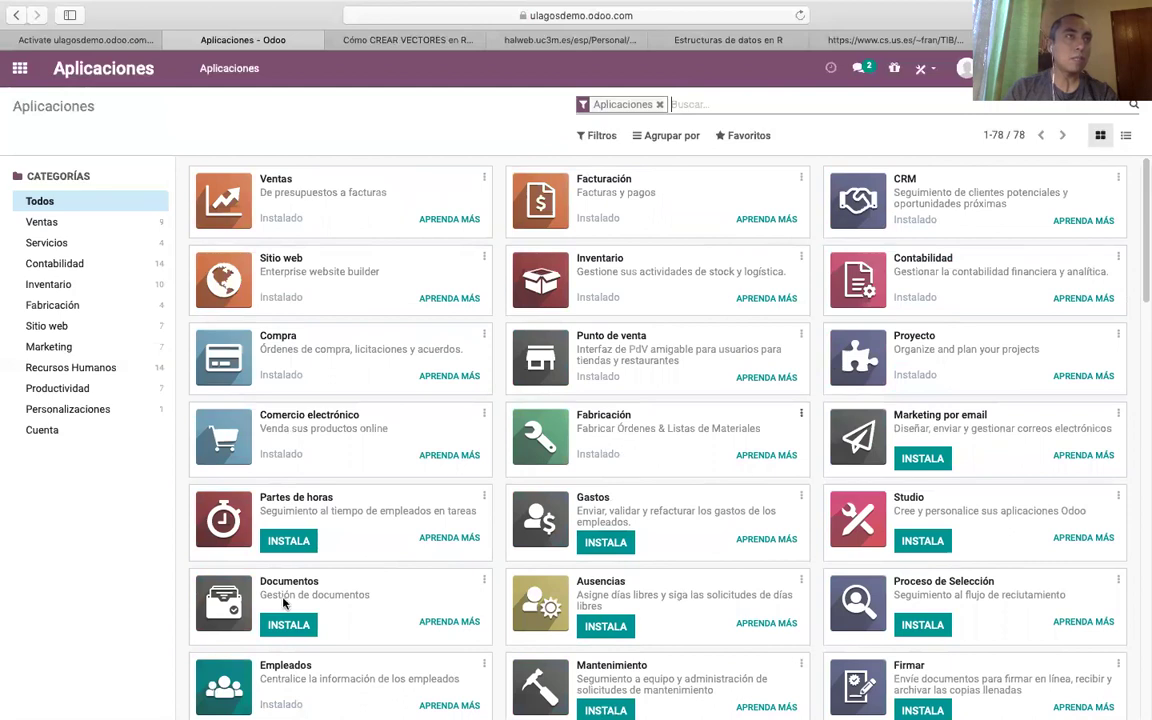
{"action": "scroll", "coordinate": [339, 627], "scroll_direction": "down", "scroll_amount": 5}
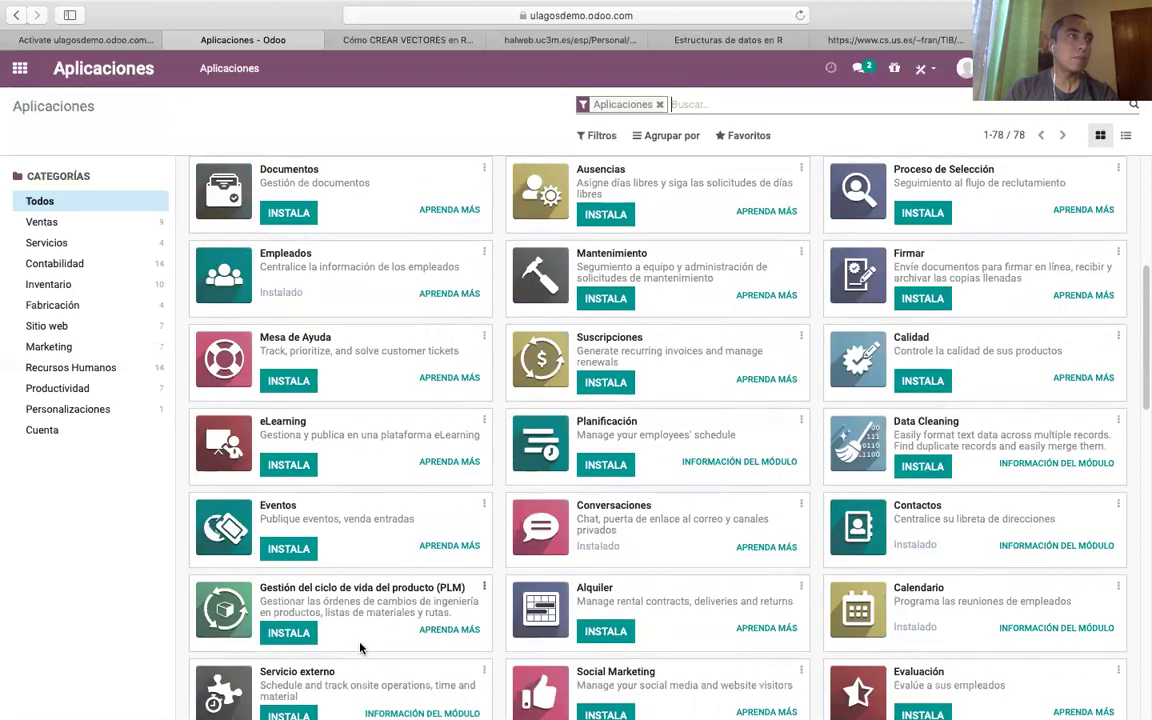
{"action": "scroll", "coordinate": [360, 648], "scroll_direction": "down", "scroll_amount": 1}
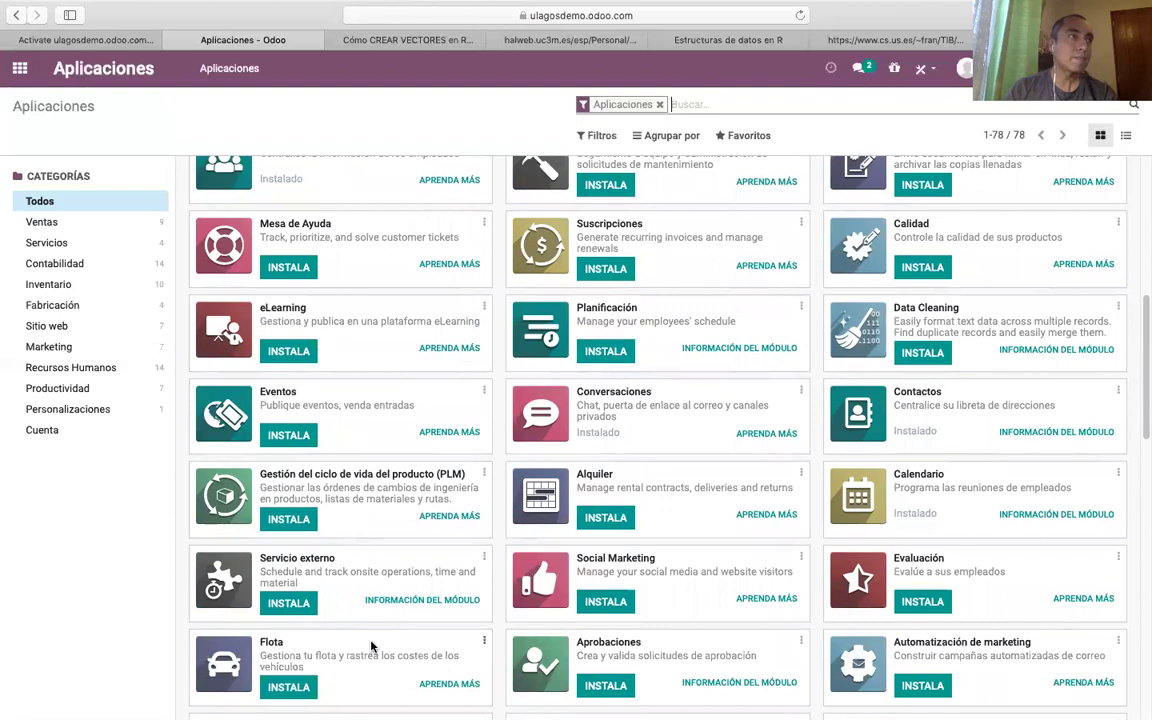
Install the PLM app, confirming the install dialog with Enter.
{"action": "left_click", "coordinate": [289, 520]}
{"action": "scroll", "coordinate": [469, 553], "scroll_direction": "down", "scroll_amount": 1}
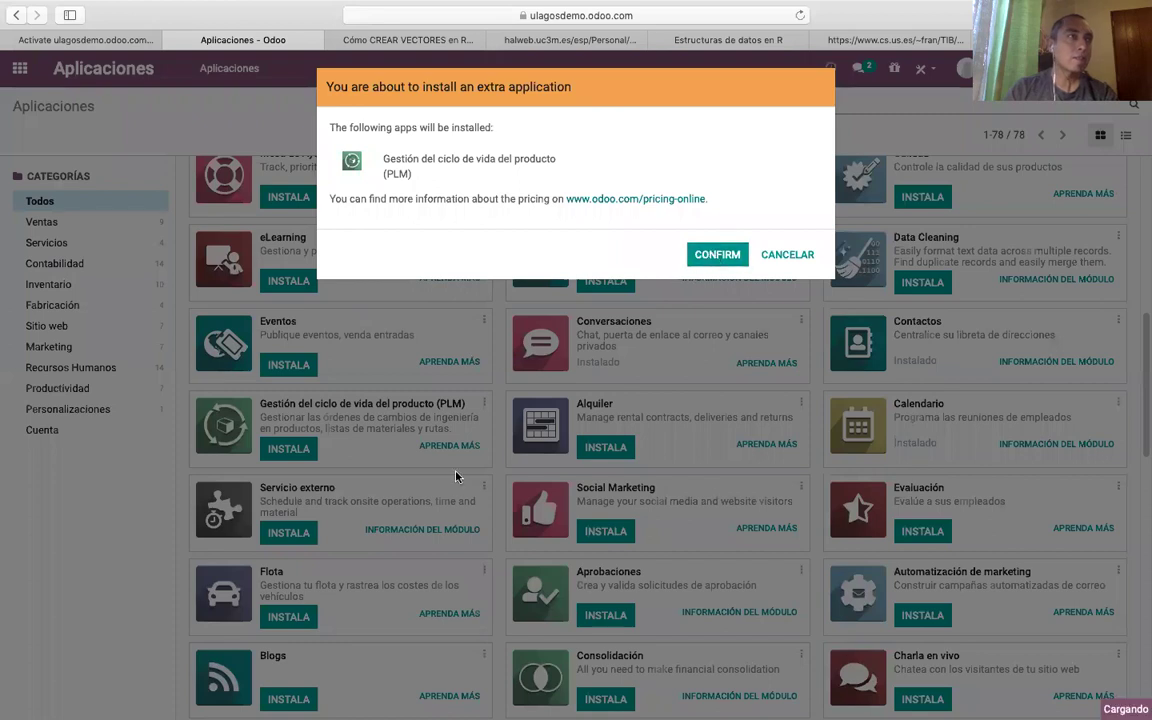
{"action": "key", "text": "Return"}
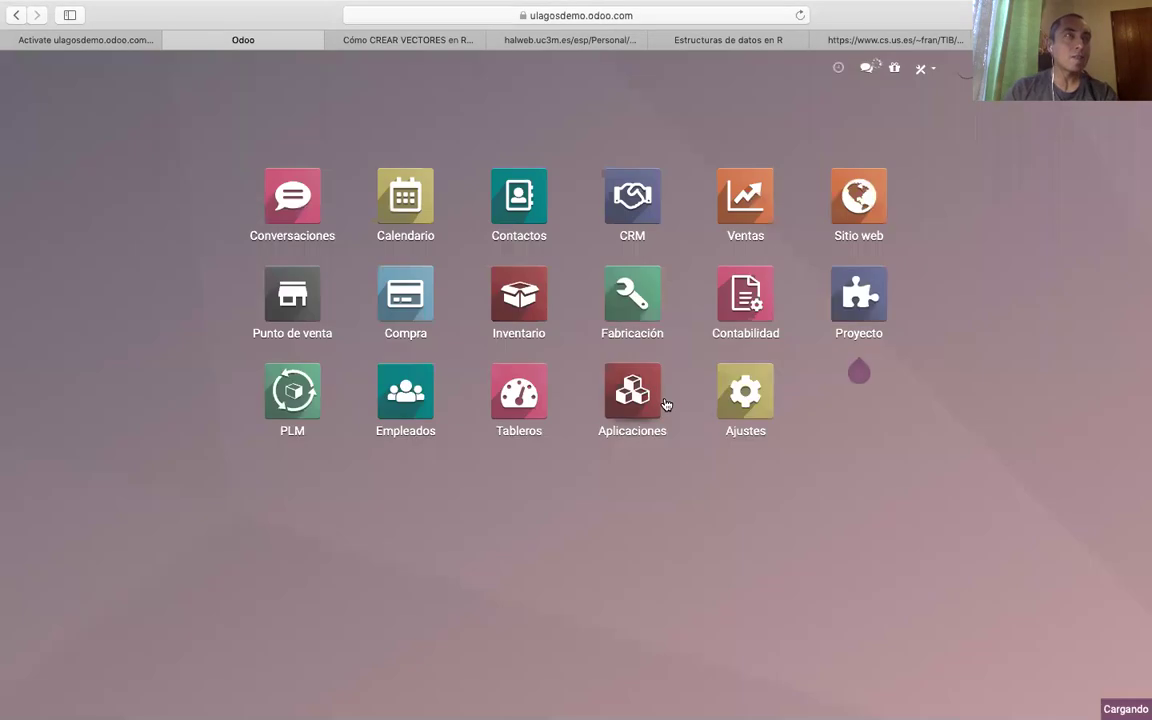
Open Aplicaciones, scroll down to the Notas card and start installing Notas.
{"action": "left_click", "coordinate": [655, 441]}
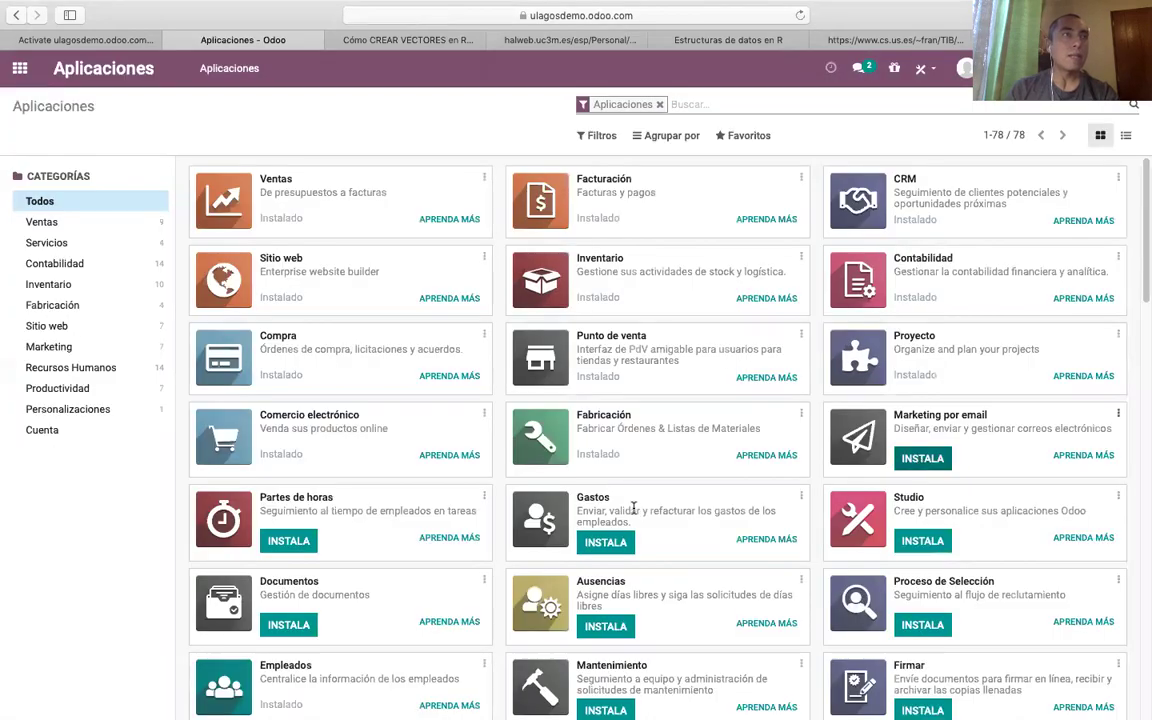
{"action": "scroll", "coordinate": [598, 545], "scroll_direction": "down", "scroll_amount": 1}
{"action": "scroll", "coordinate": [600, 545], "scroll_direction": "down", "scroll_amount": 2}
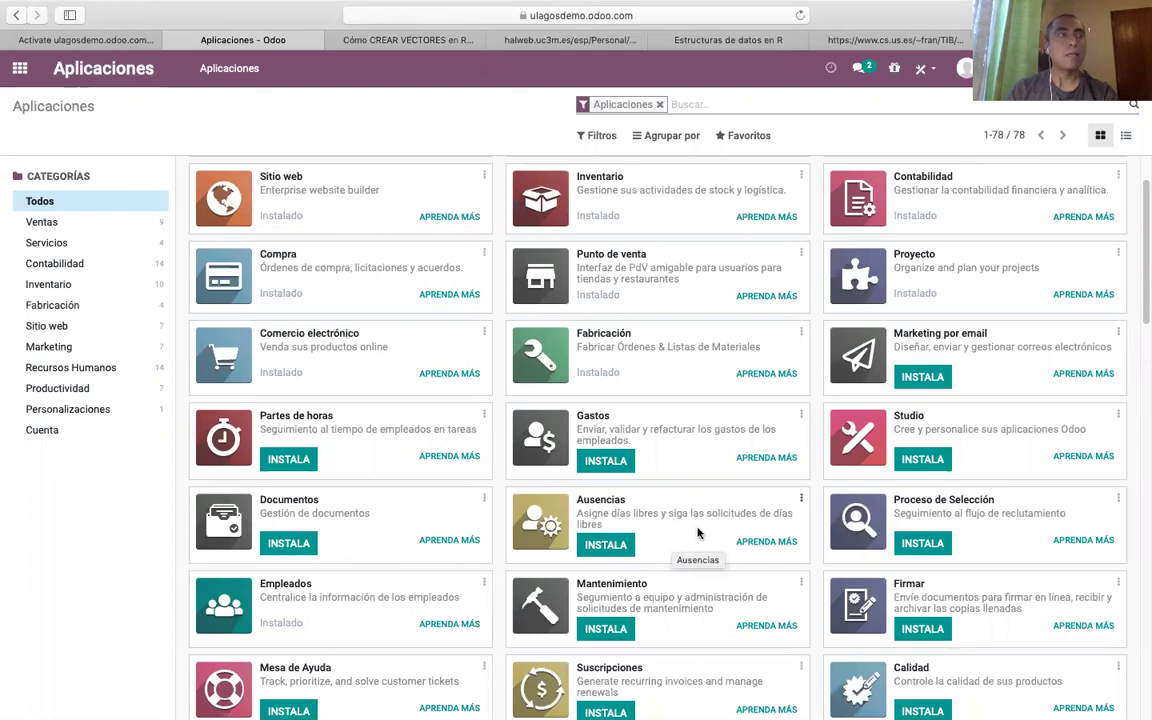
{"action": "scroll", "coordinate": [768, 520], "scroll_direction": "down", "scroll_amount": 2}
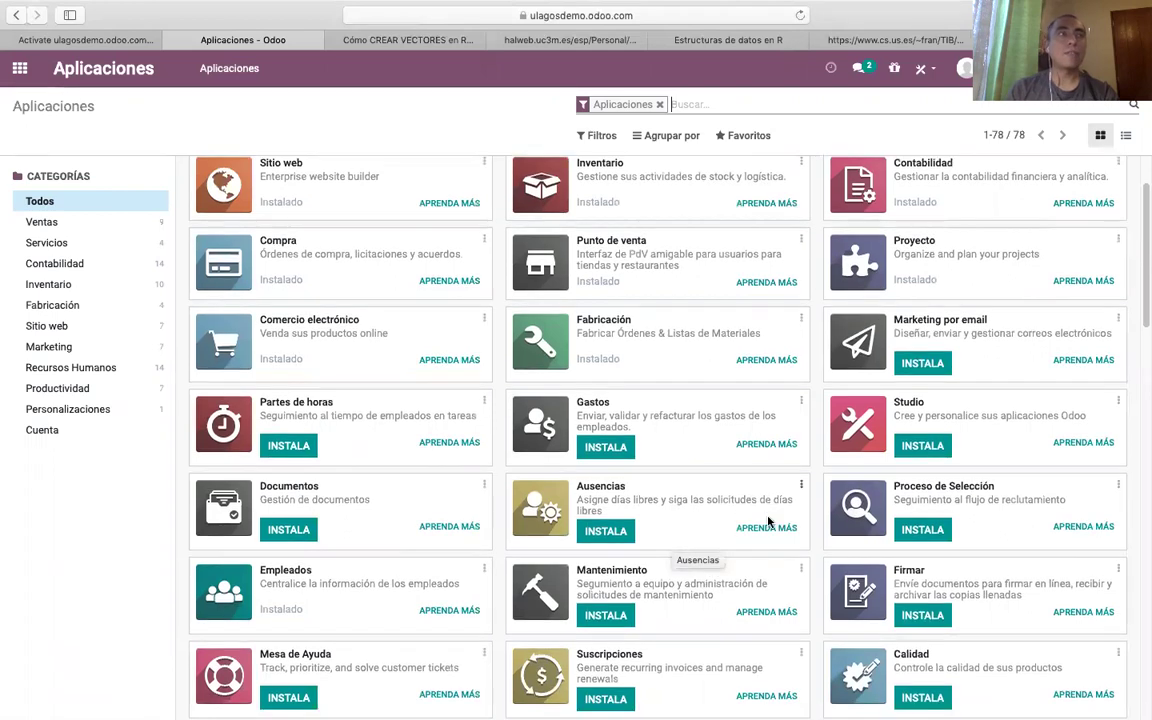
{"action": "scroll", "coordinate": [826, 597], "scroll_direction": "down", "scroll_amount": 4}
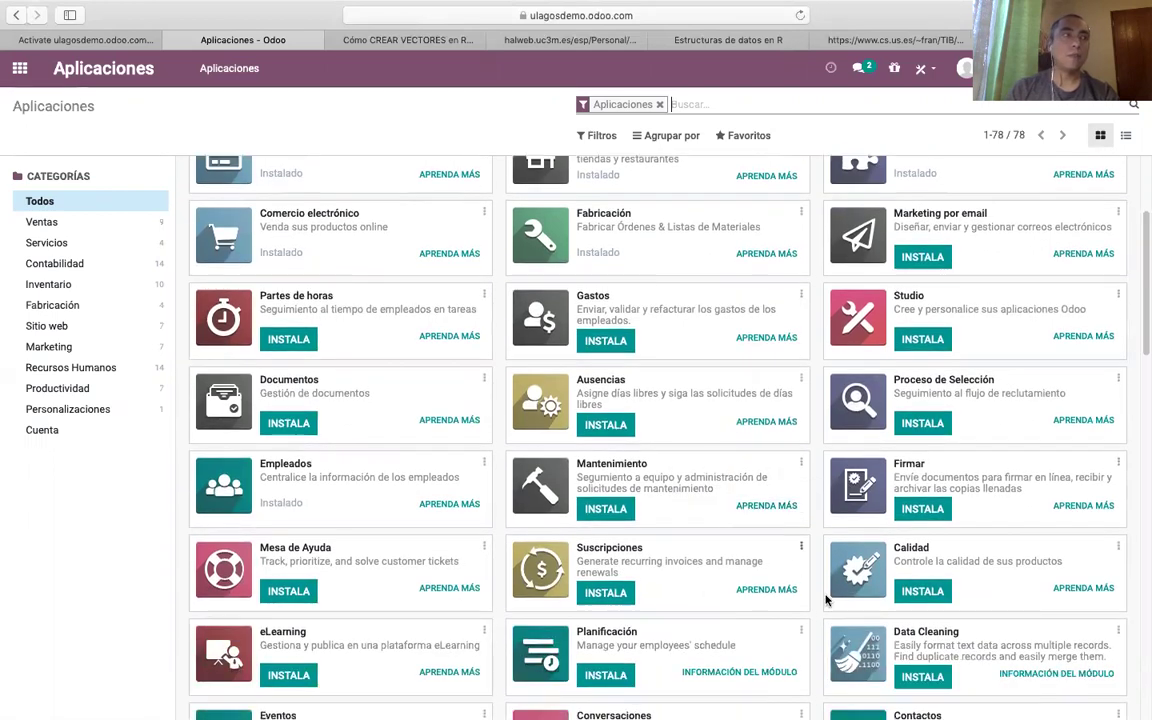
{"action": "scroll", "coordinate": [812, 565], "scroll_direction": "down", "scroll_amount": 2}
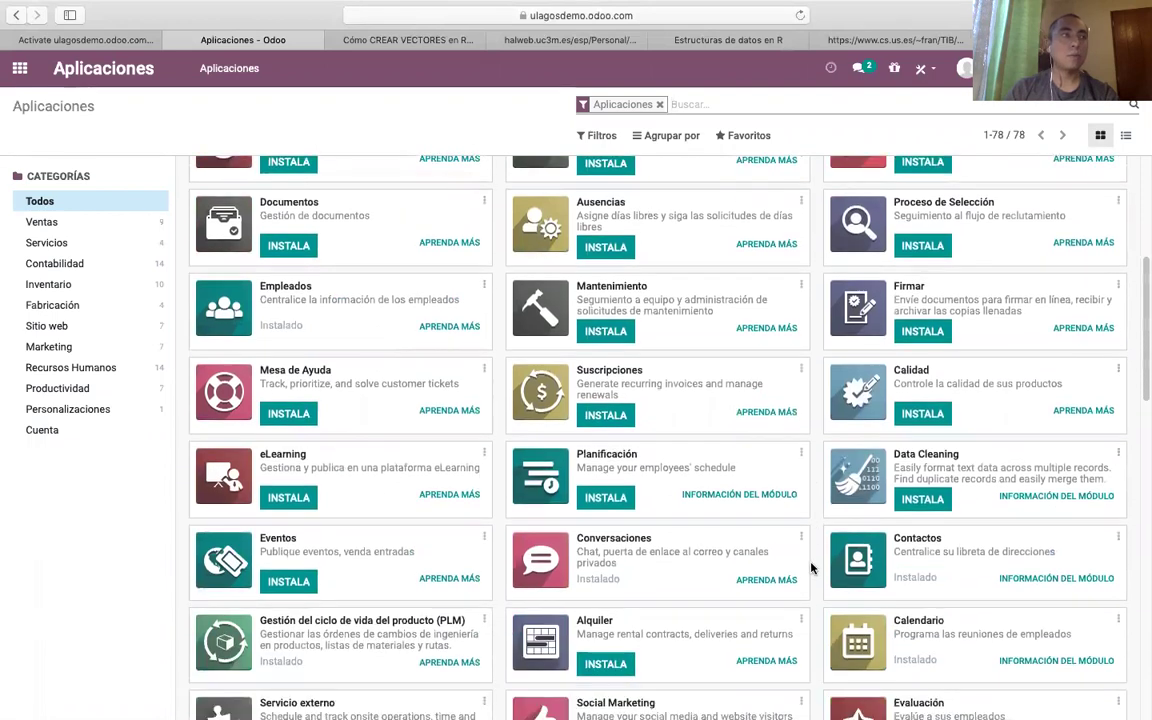
{"action": "scroll", "coordinate": [812, 567], "scroll_direction": "down", "scroll_amount": 4}
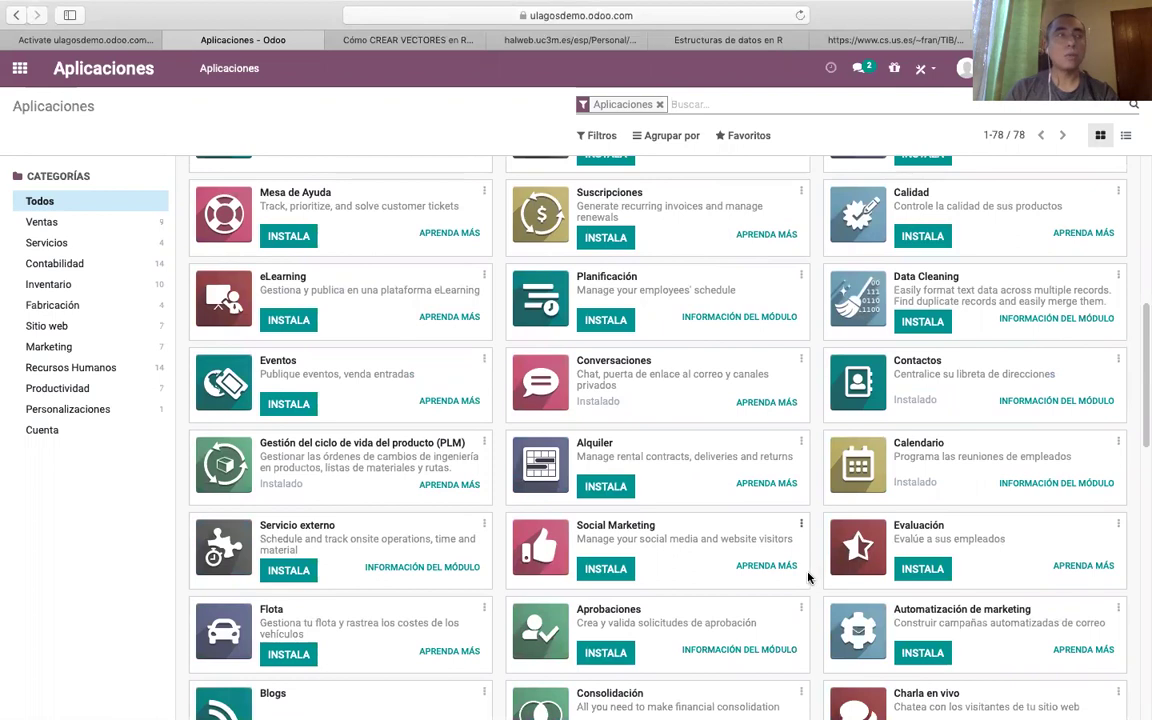
{"action": "scroll", "coordinate": [800, 590], "scroll_direction": "down", "scroll_amount": 2}
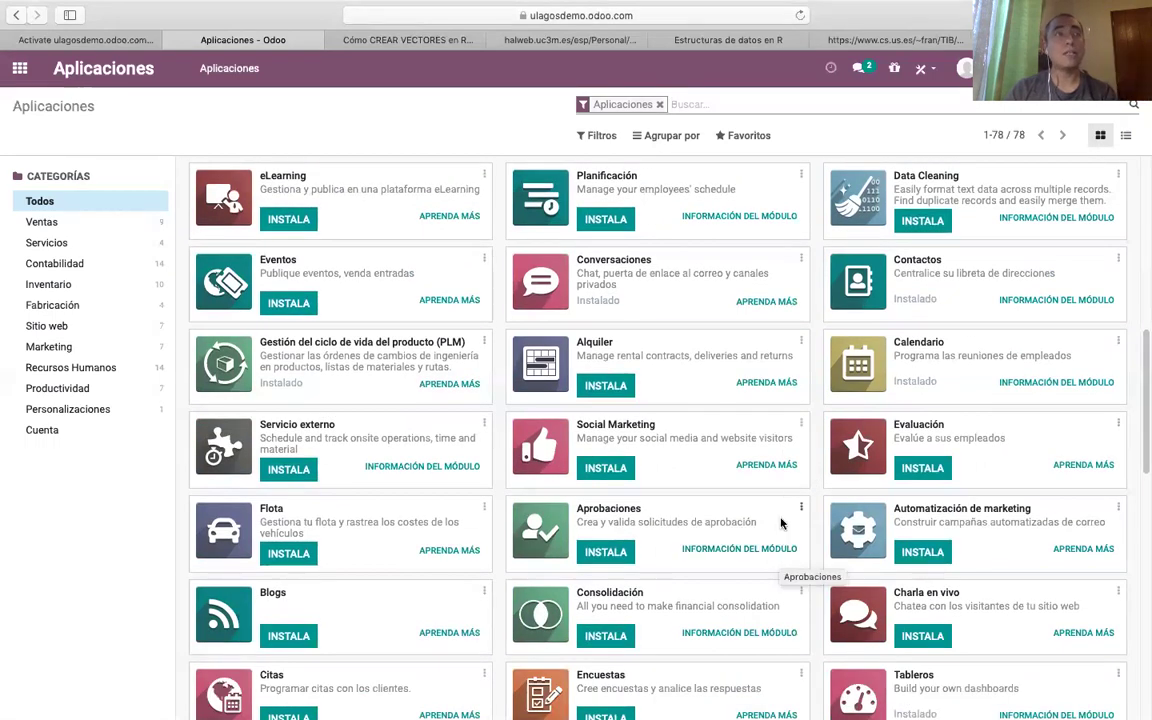
{"action": "scroll", "coordinate": [754, 512], "scroll_direction": "down", "scroll_amount": 1}
{"action": "scroll", "coordinate": [478, 504], "scroll_direction": "down", "scroll_amount": 2}
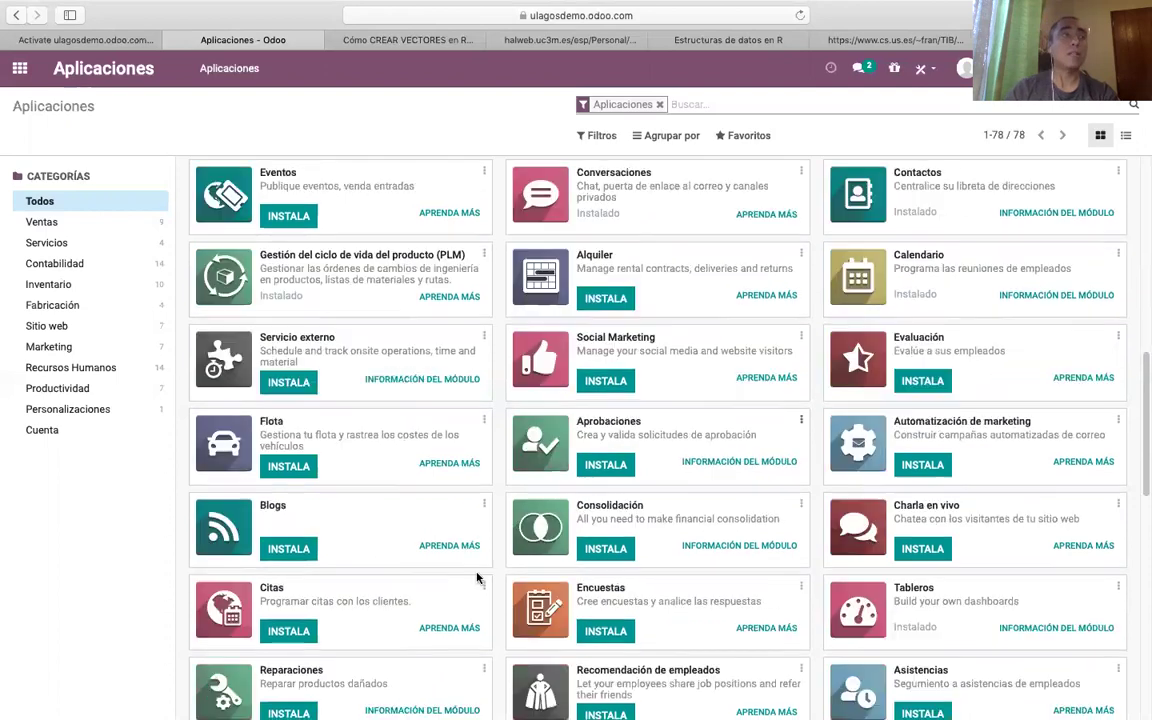
{"action": "scroll", "coordinate": [454, 581], "scroll_direction": "down", "scroll_amount": 2}
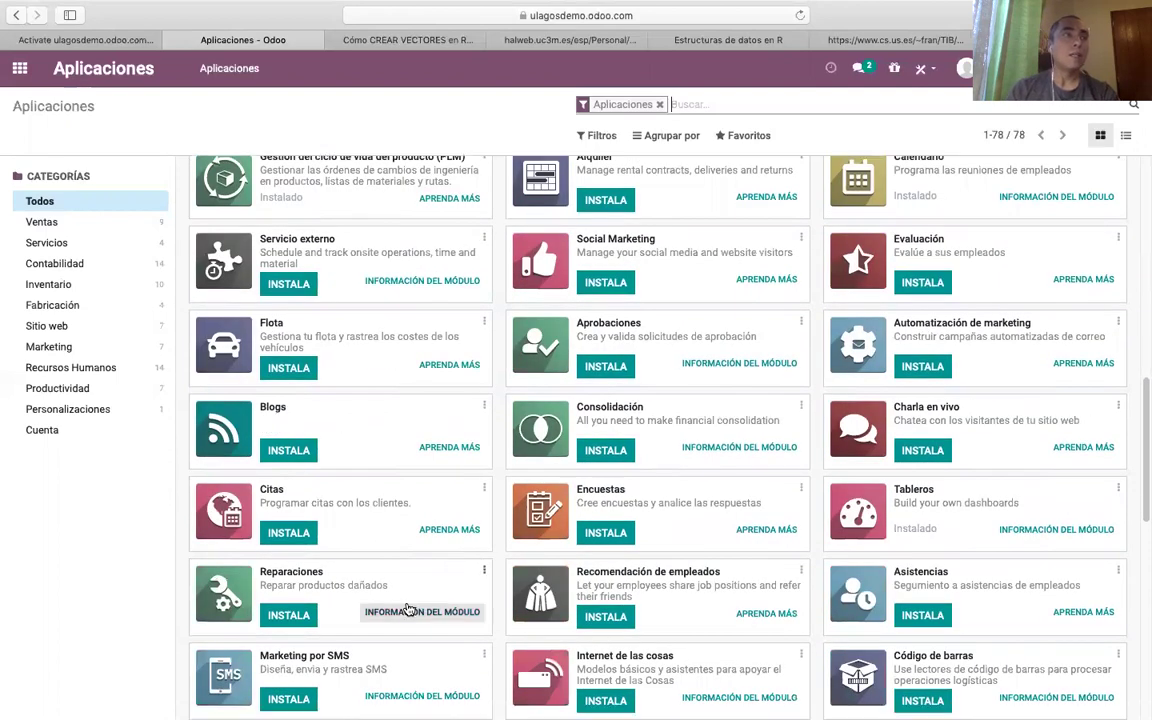
{"action": "scroll", "coordinate": [401, 607], "scroll_direction": "down", "scroll_amount": 1}
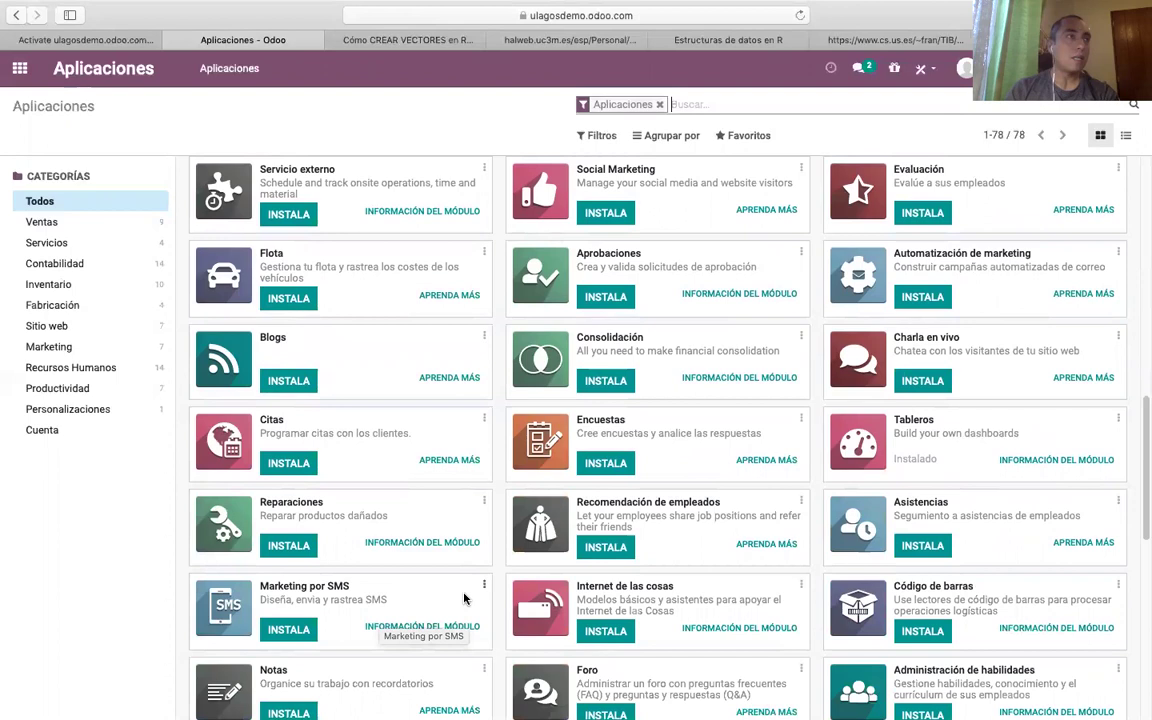
{"action": "scroll", "coordinate": [440, 612], "scroll_direction": "down", "scroll_amount": 1}
{"action": "scroll", "coordinate": [460, 612], "scroll_direction": "down", "scroll_amount": 2}
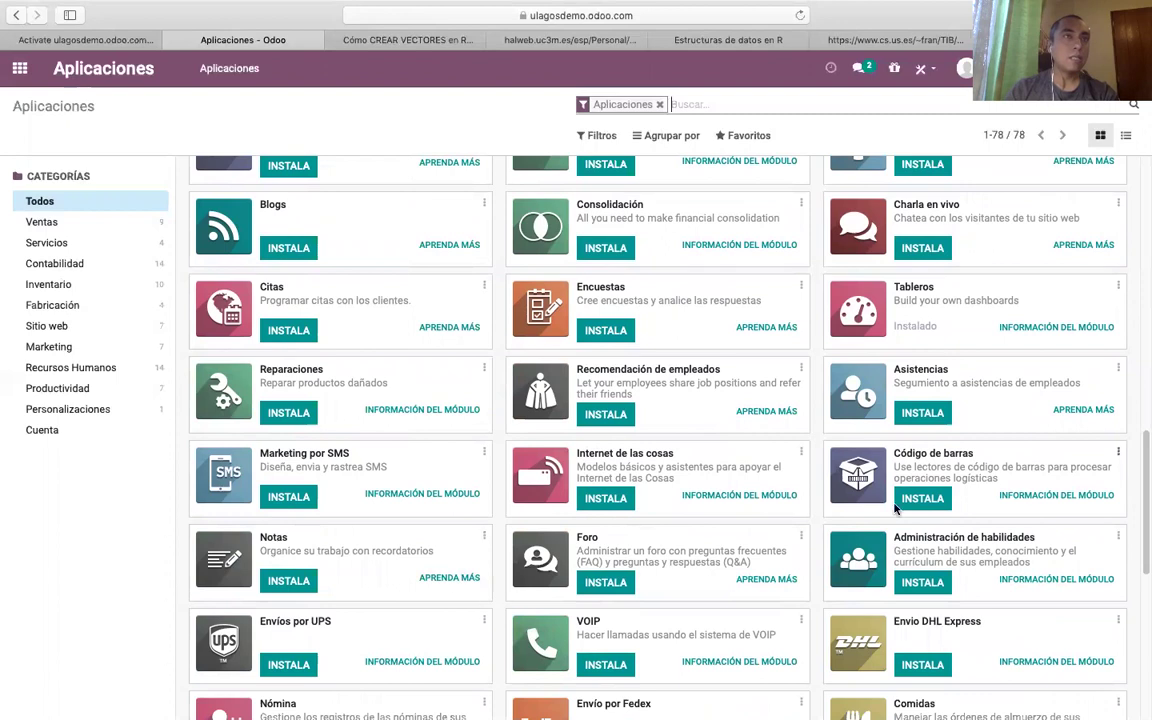
{"action": "scroll", "coordinate": [405, 584], "scroll_direction": "down", "scroll_amount": 2}
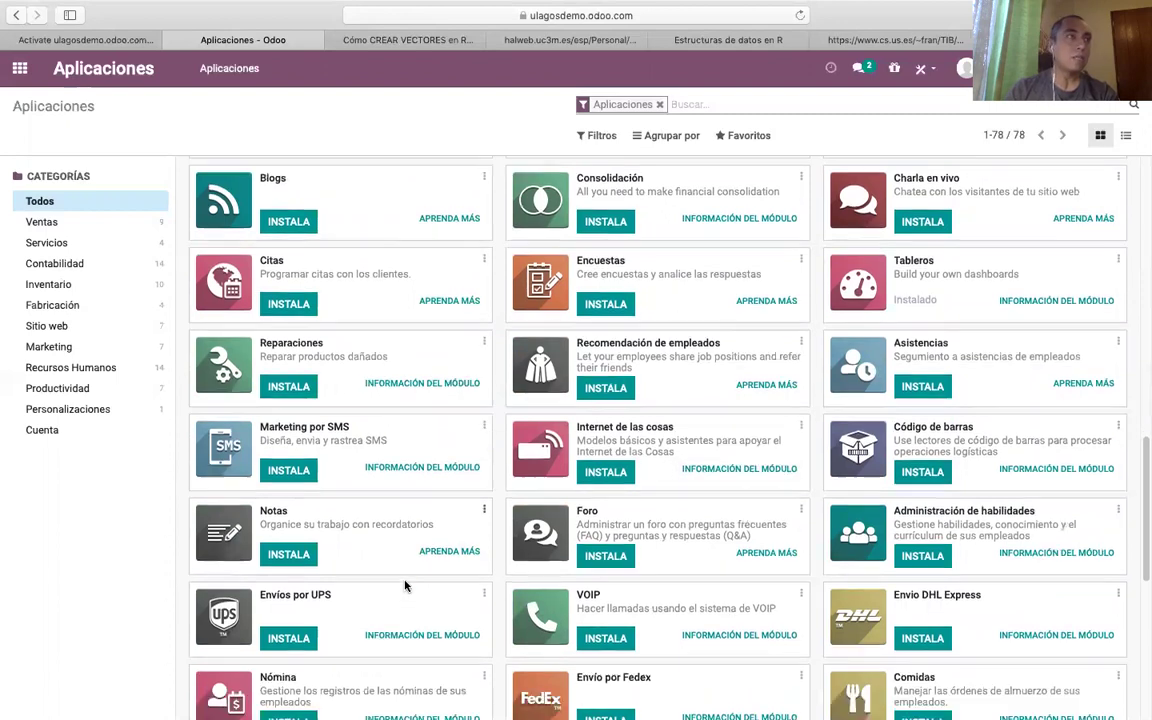
{"action": "scroll", "coordinate": [284, 502], "scroll_direction": "down", "scroll_amount": 1}
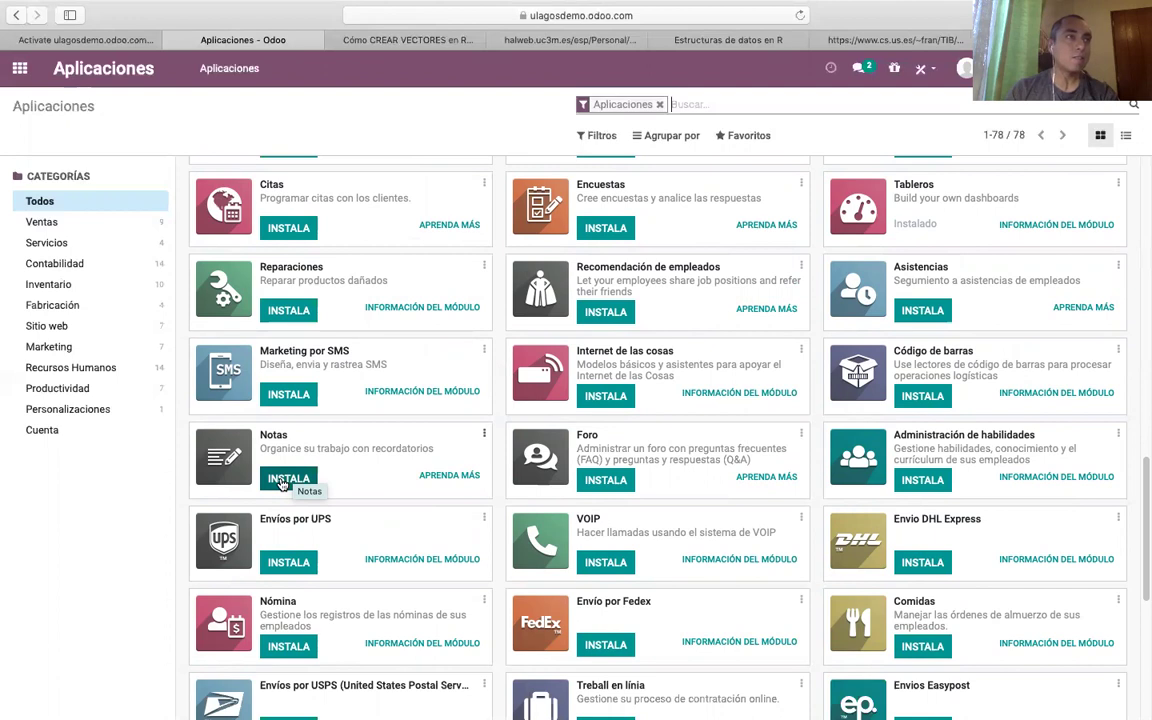
{"action": "left_click", "coordinate": [283, 480]}
Wait for Notas to finish installing, then open Fabricación's Órdenes de producción page.
{"action": "scroll", "coordinate": [571, 545], "scroll_direction": "down", "scroll_amount": 3}
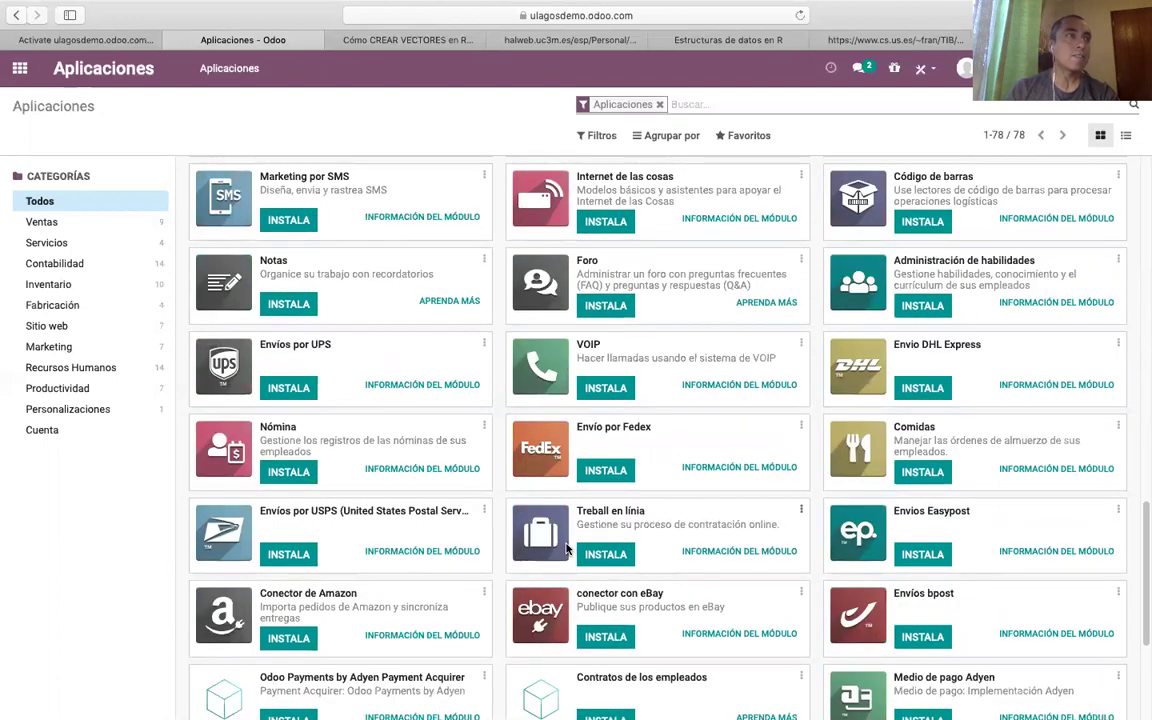
{"action": "scroll", "coordinate": [565, 548], "scroll_direction": "down", "scroll_amount": 3}
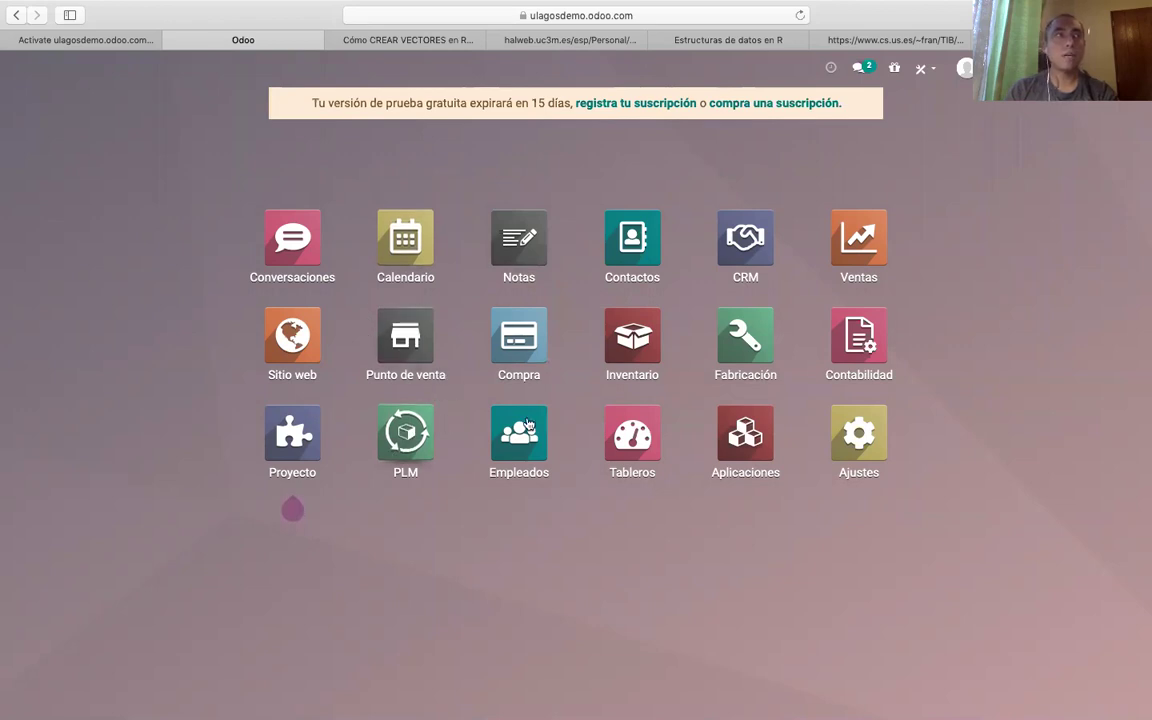
{"action": "left_click", "coordinate": [757, 328]}
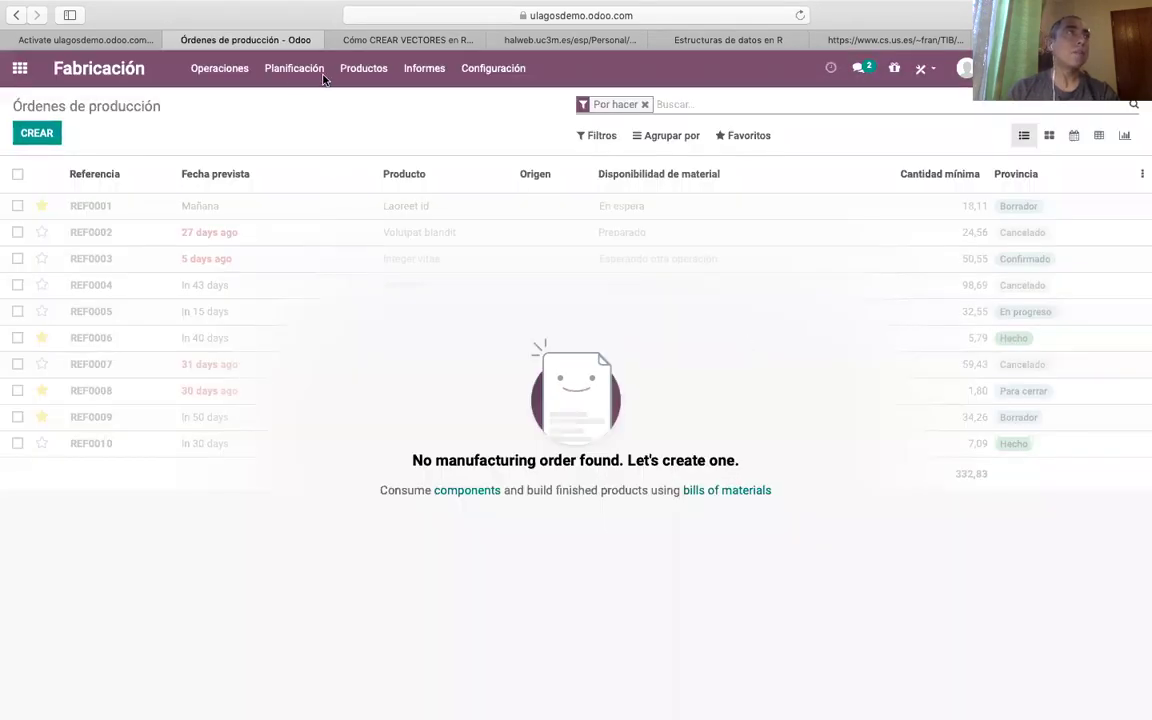
{"action": "left_click", "coordinate": [361, 75]}
{"action": "left_click", "coordinate": [368, 103]}
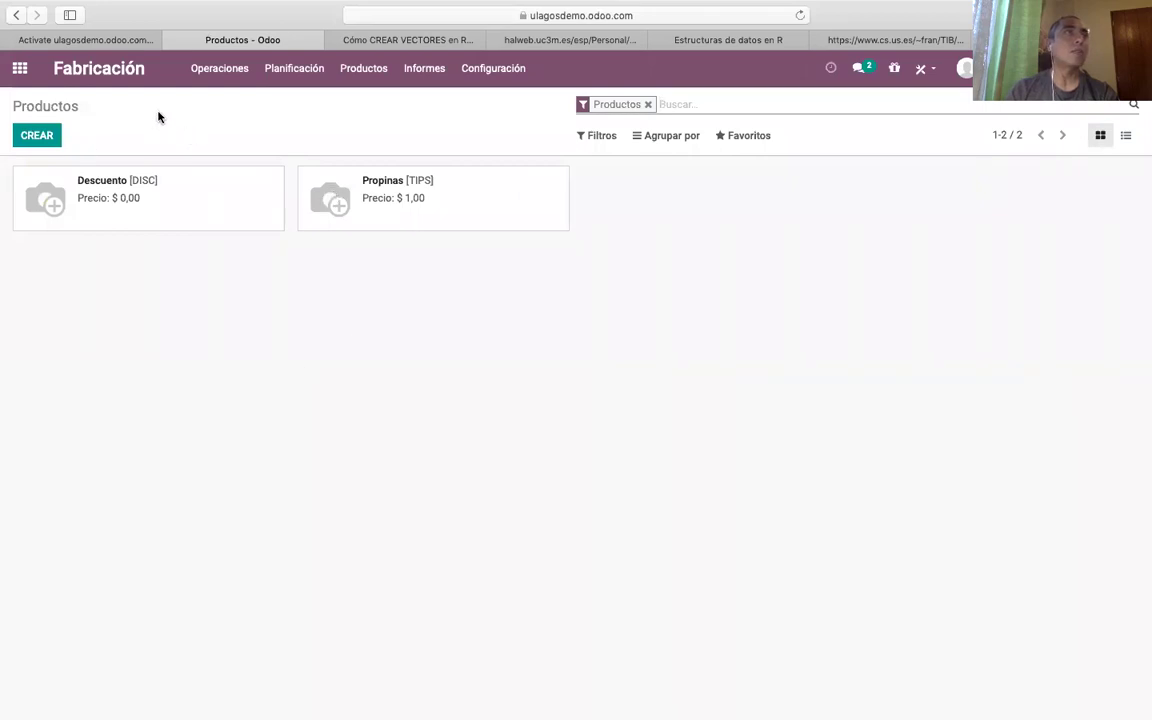
{"action": "left_click", "coordinate": [20, 68]}
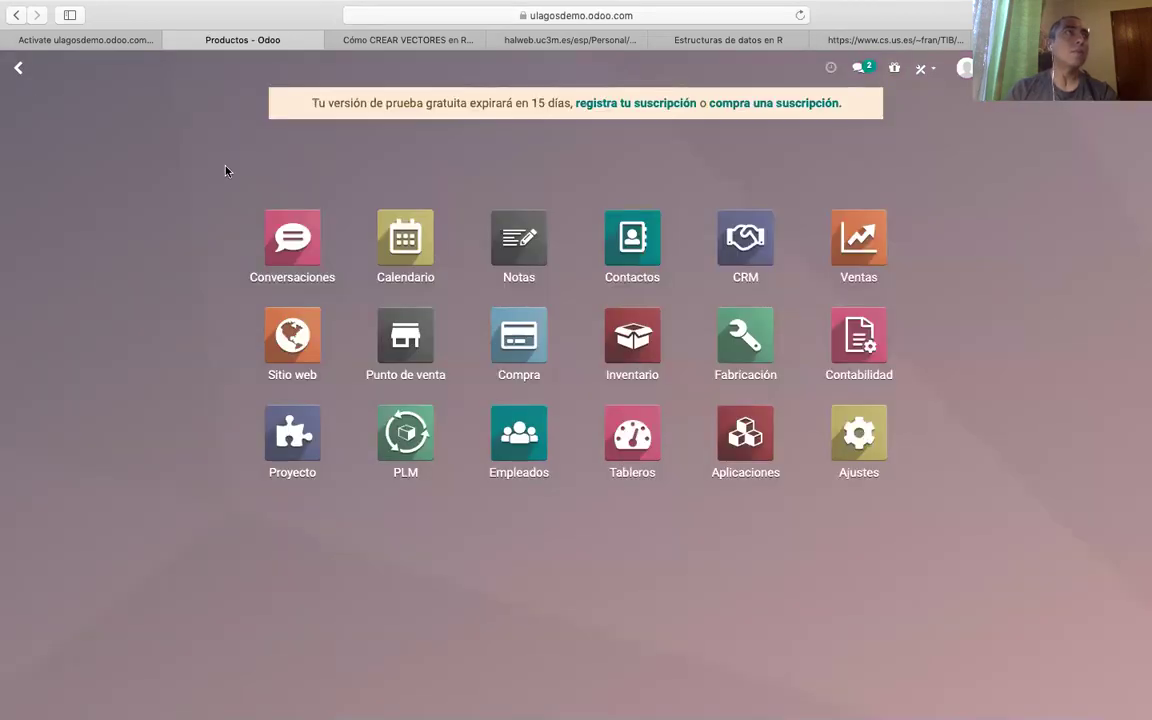